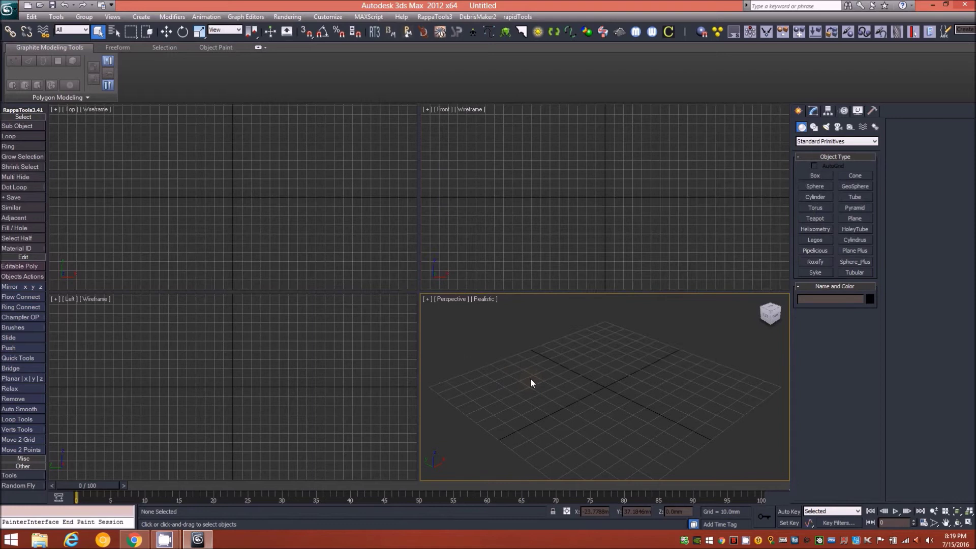
- Maximize the Perspective view and draw an Extended Primitives Hedra at the grid centre
key(alt+w)
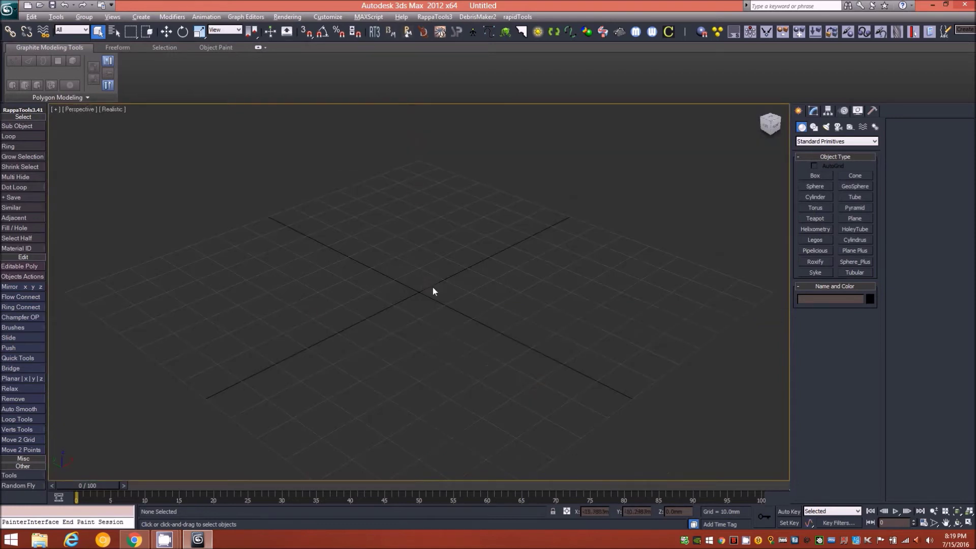
click(865, 142)
click(846, 157)
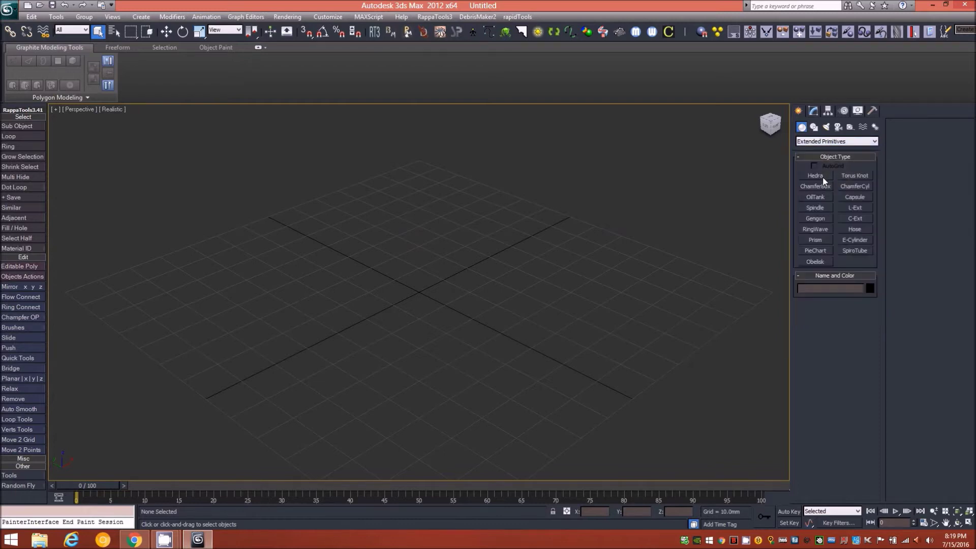
click(821, 176)
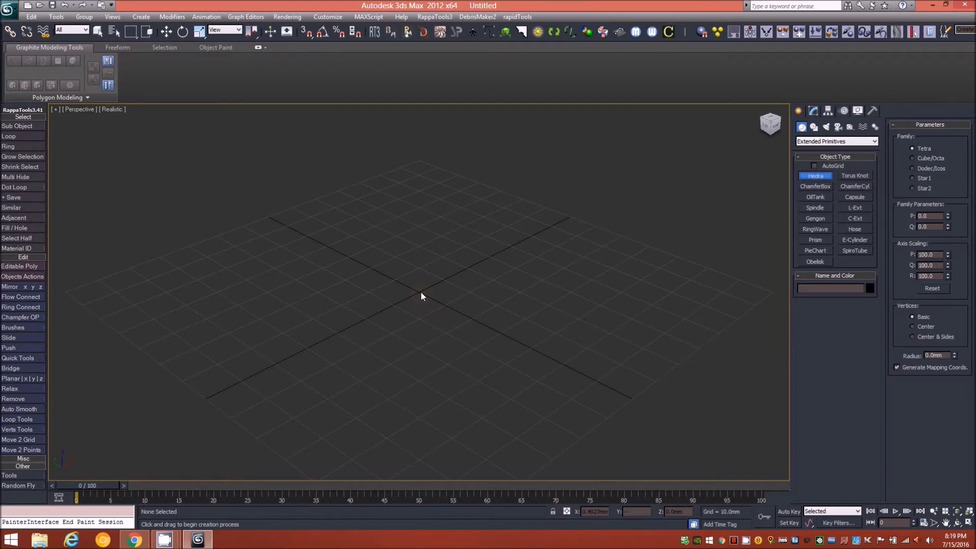
drag(420, 291, 407, 249)
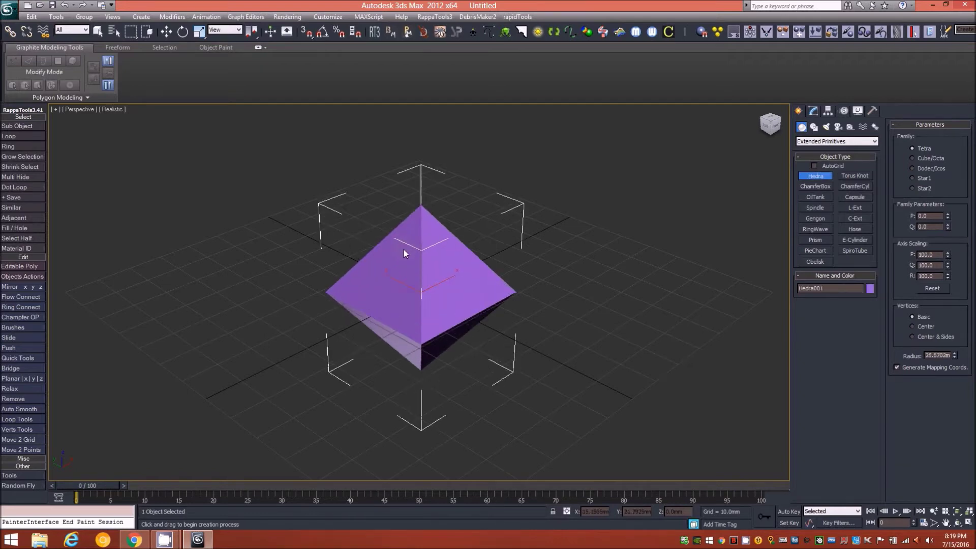
- Set the Hedra's radius to about 25mm and hide its selection brackets
click(814, 111)
scroll(867, 422, down, 4)
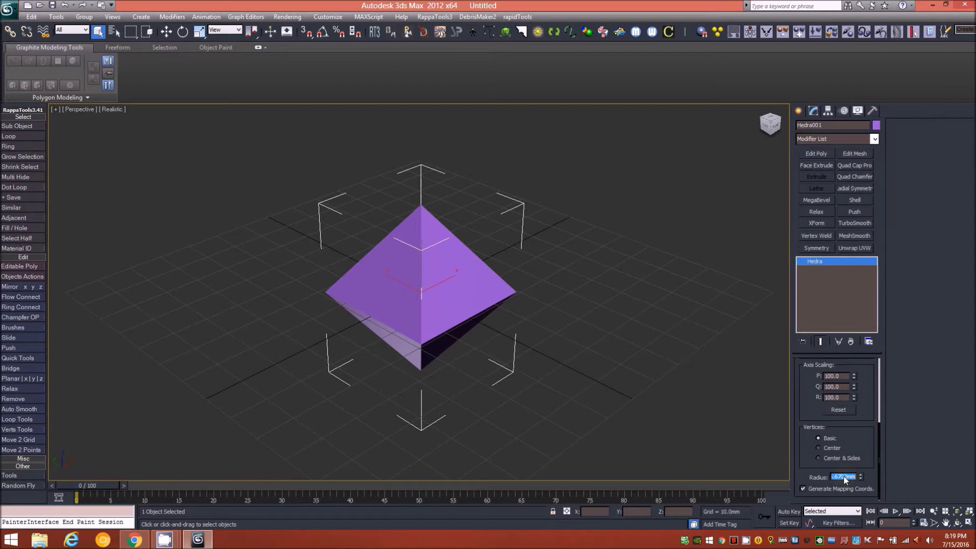
key(Return)
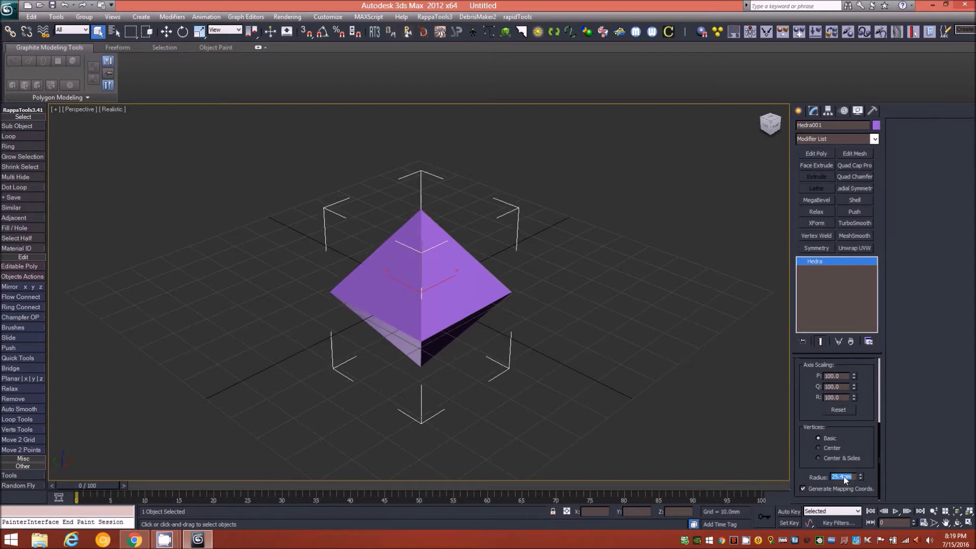
scroll(861, 395, up, 5)
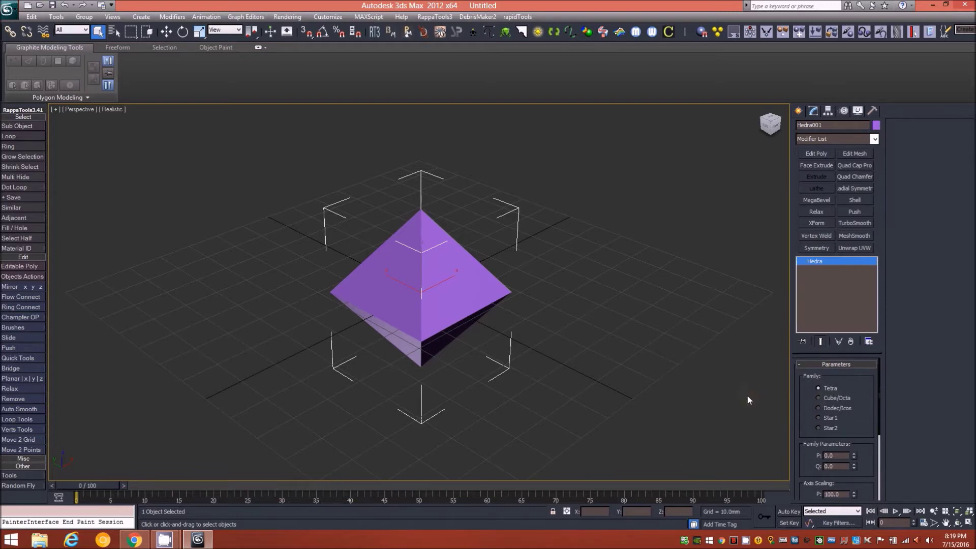
key(j)
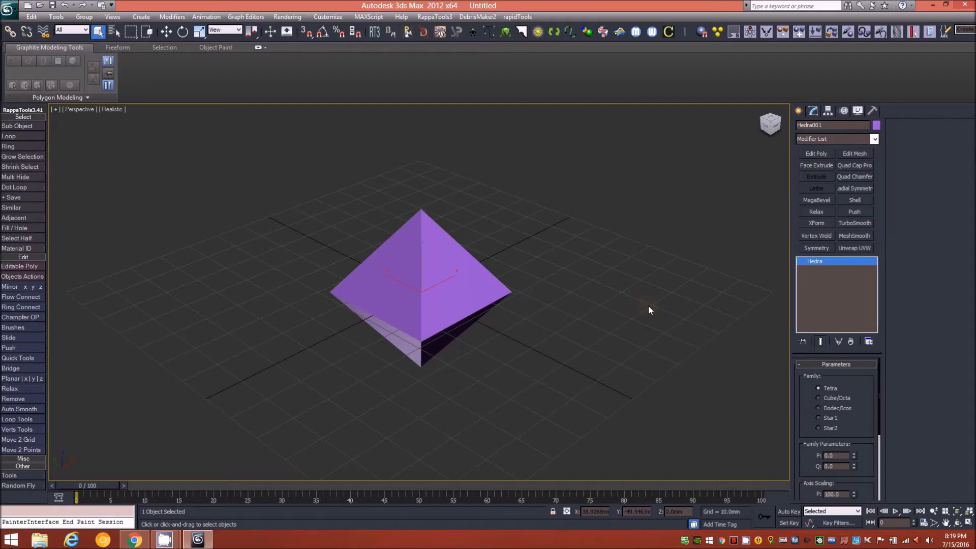
- Add an Edit Poly modifier to the Hedra and select all its edges
click(815, 153)
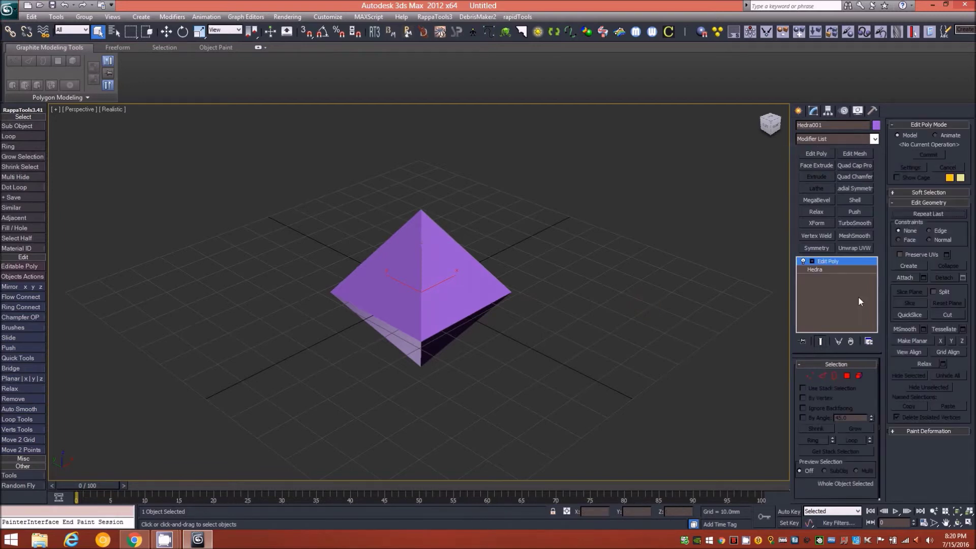
click(823, 376)
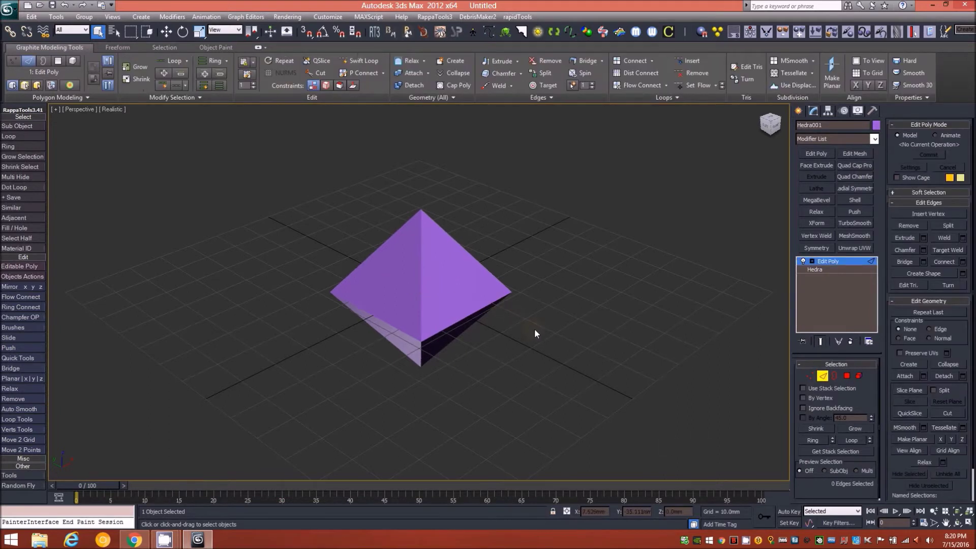
key(ctrl+a)
- In Polygon mode, test-move the right face, undo it, and turn on Edged Faces
click(846, 376)
click(460, 265)
key(w)
drag(430, 274, 492, 303)
key(ctrl+z)
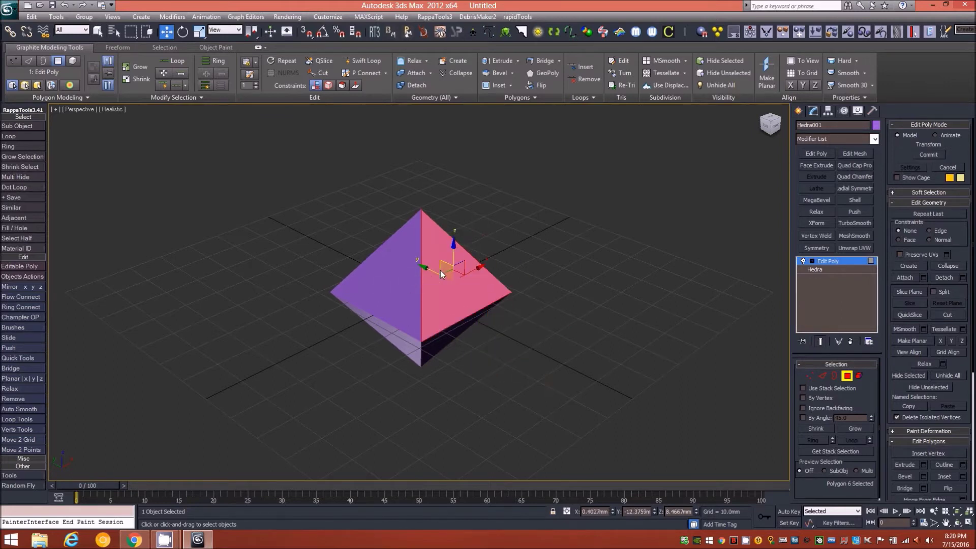
scroll(441, 274, up, 3)
key(F4)
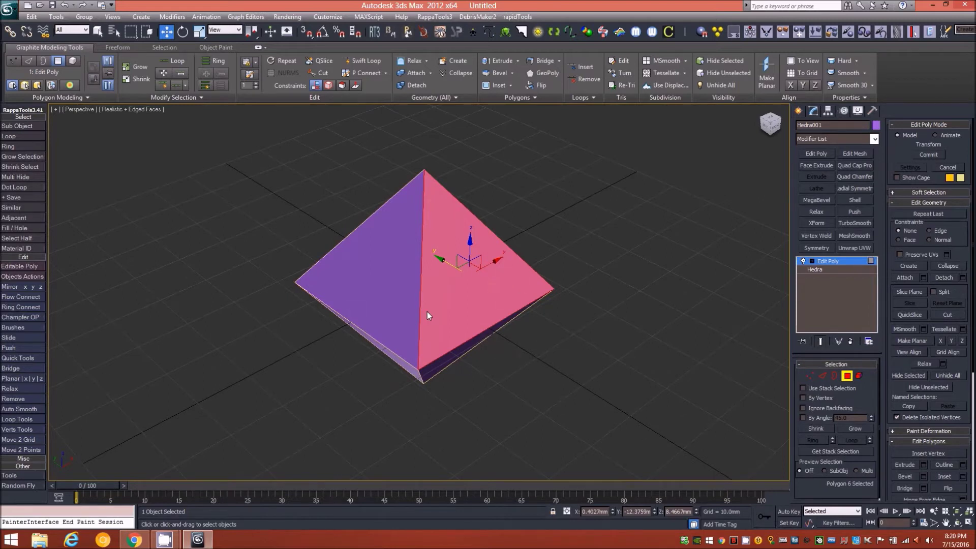
- Inset all eight faces of the Hedra by 2mm
key(ctrl+a)
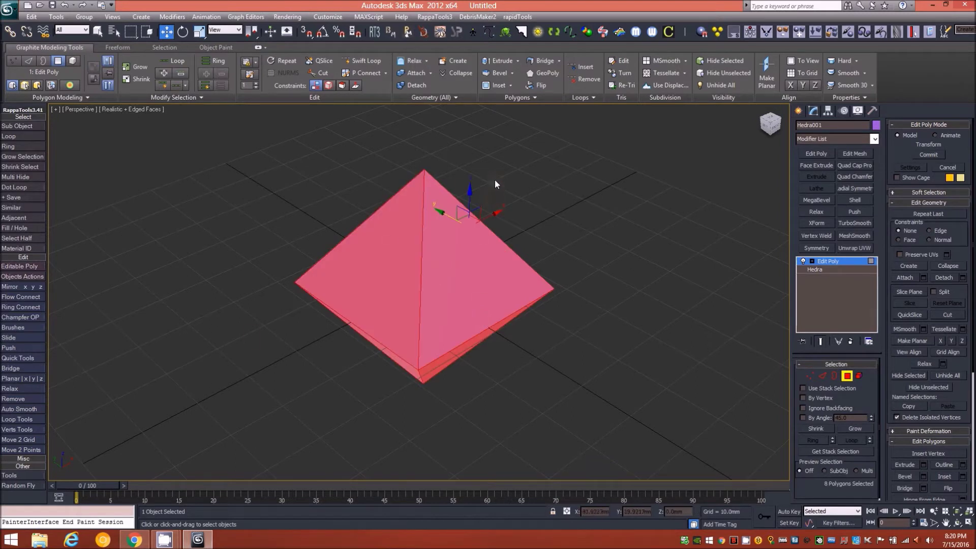
shift+click(496, 85)
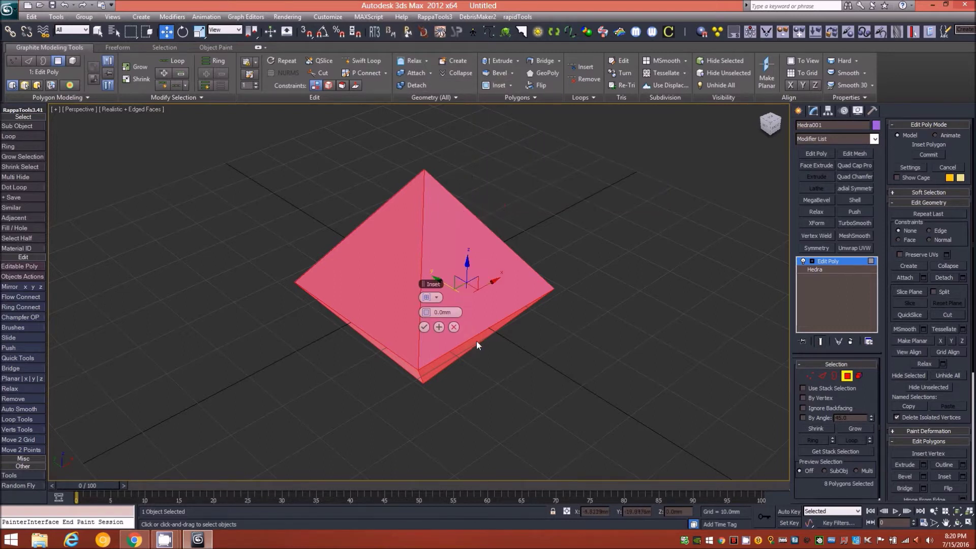
double_click(456, 312)
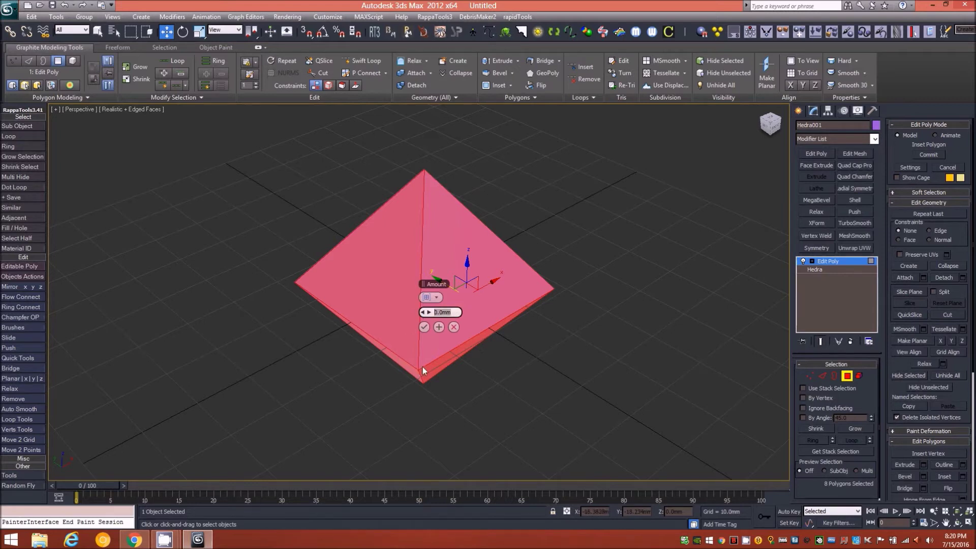
text(2)
key(Return)
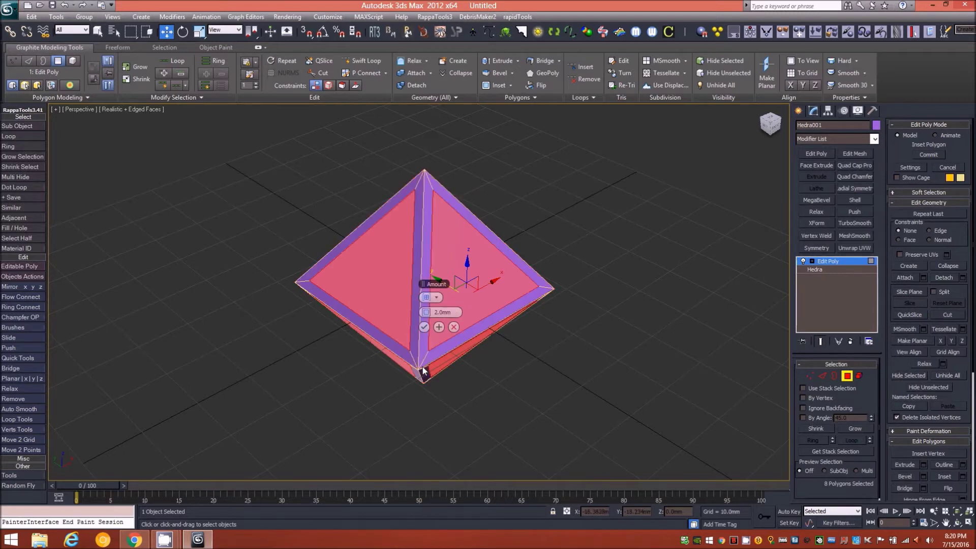
click(425, 327)
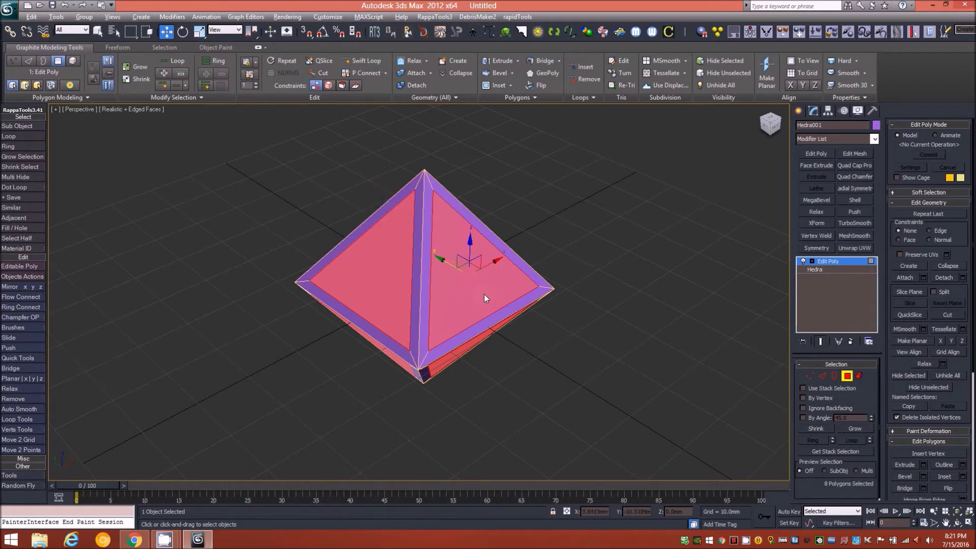
- Delete the inset faces, leaving an open triangular frame
mouse_move(484, 294)
alt+middle_down()
mouse_move(468, 276)
mouse_move(493, 253)
mouse_move(478, 261)
mouse_move(488, 291)
alt+middle_up()
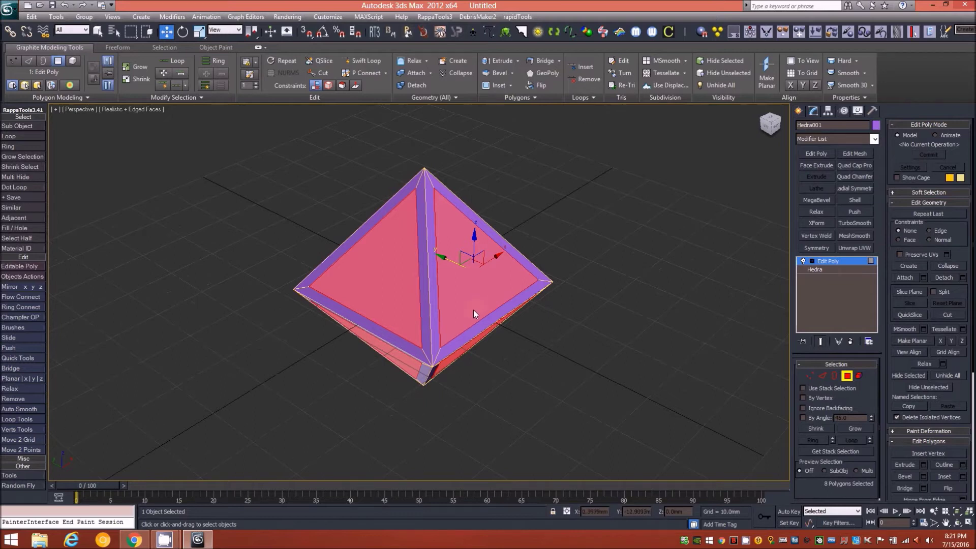
key(Delete)
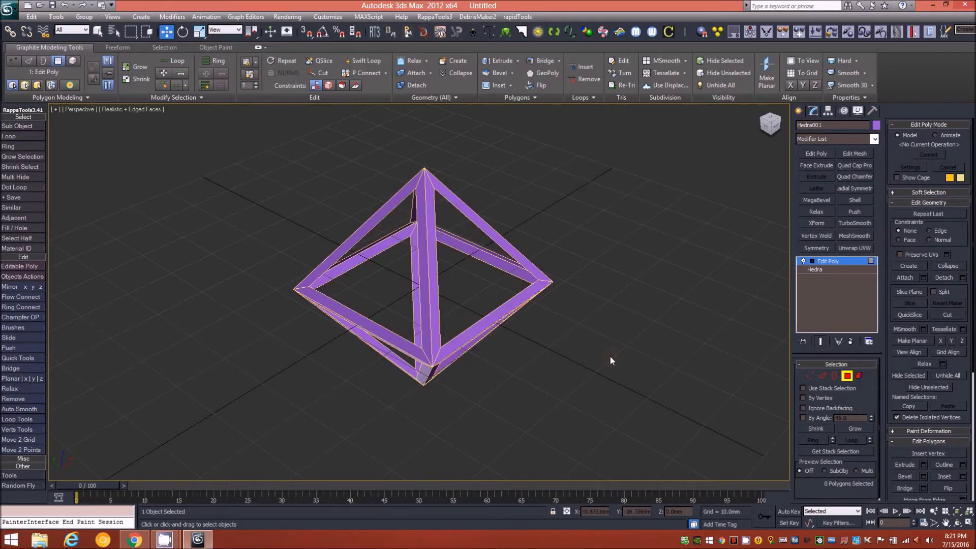
mouse_move(481, 304)
alt+middle_down()
mouse_move(504, 305)
mouse_move(475, 295)
mouse_move(495, 281)
mouse_move(487, 259)
mouse_move(504, 294)
mouse_move(465, 298)
mouse_move(490, 320)
mouse_move(482, 329)
mouse_move(489, 294)
mouse_move(504, 289)
mouse_move(487, 285)
mouse_move(483, 299)
mouse_move(506, 295)
mouse_move(491, 297)
alt+middle_up()
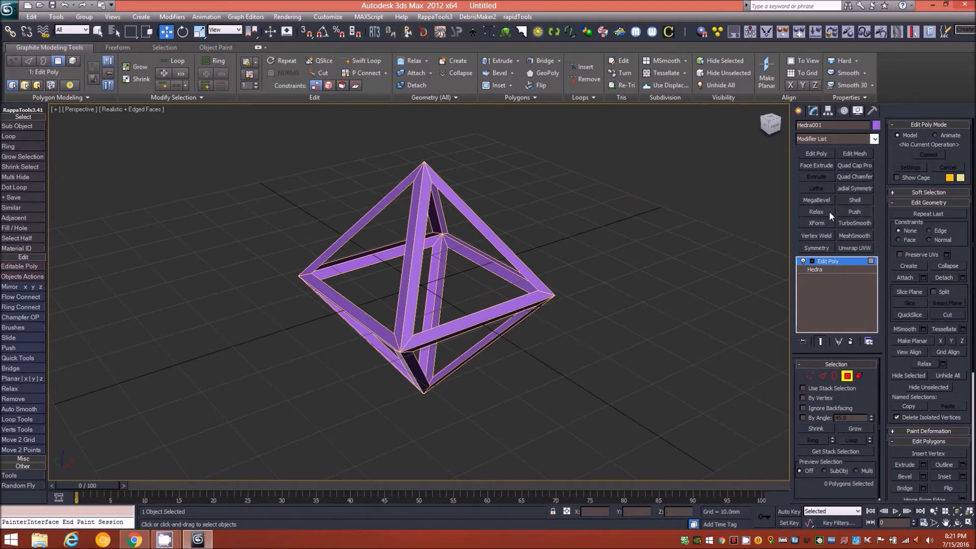
- Add a Push modifier, view the frame from the Left with zoom extents, and nudge Push slightly
click(864, 211)
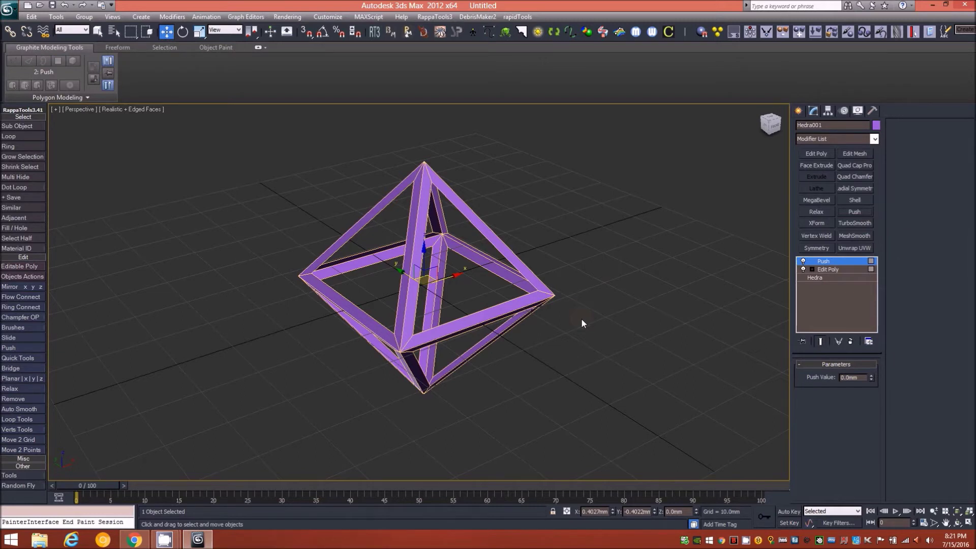
key(l)
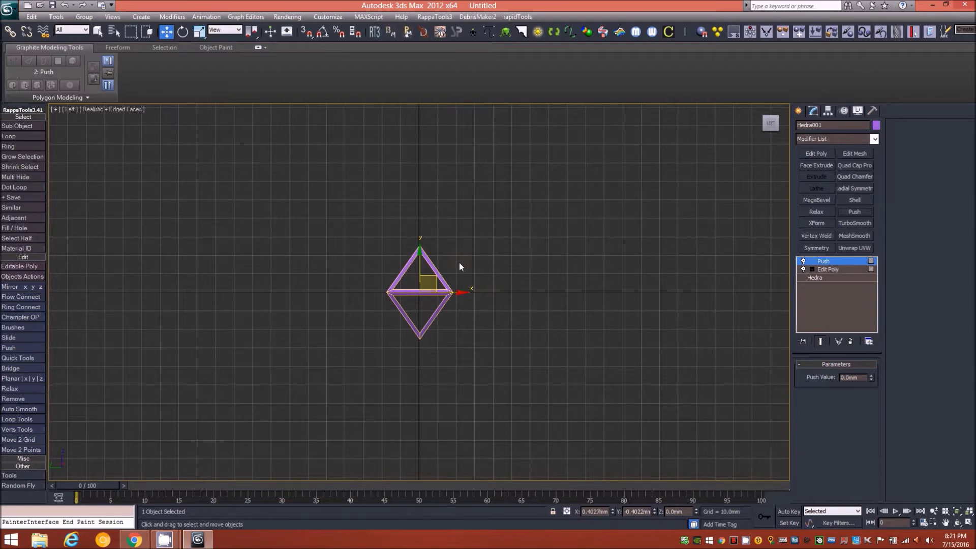
key(z)
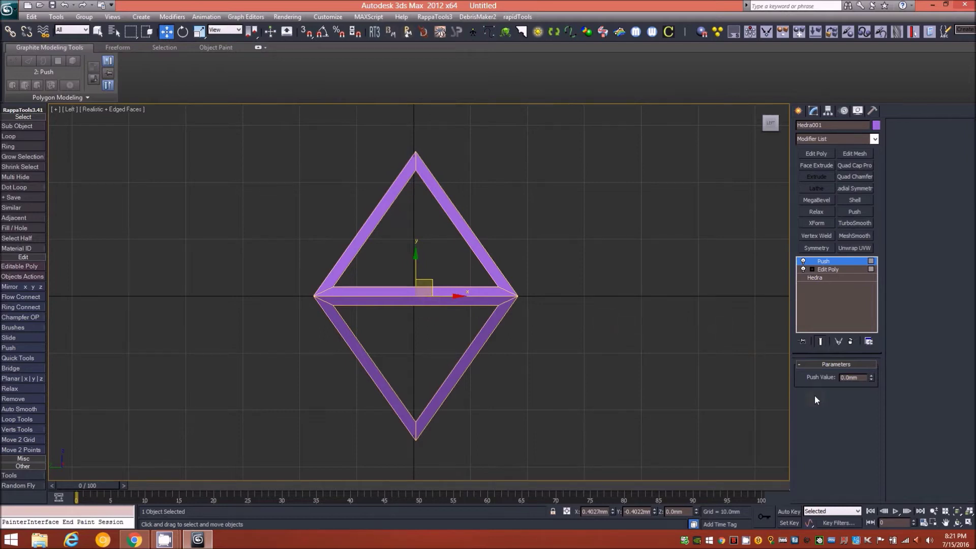
drag(870, 378, 874, 352)
- Select all 24 polygons in Edit Poly, then set the Push value to -14.6mm
click(829, 269)
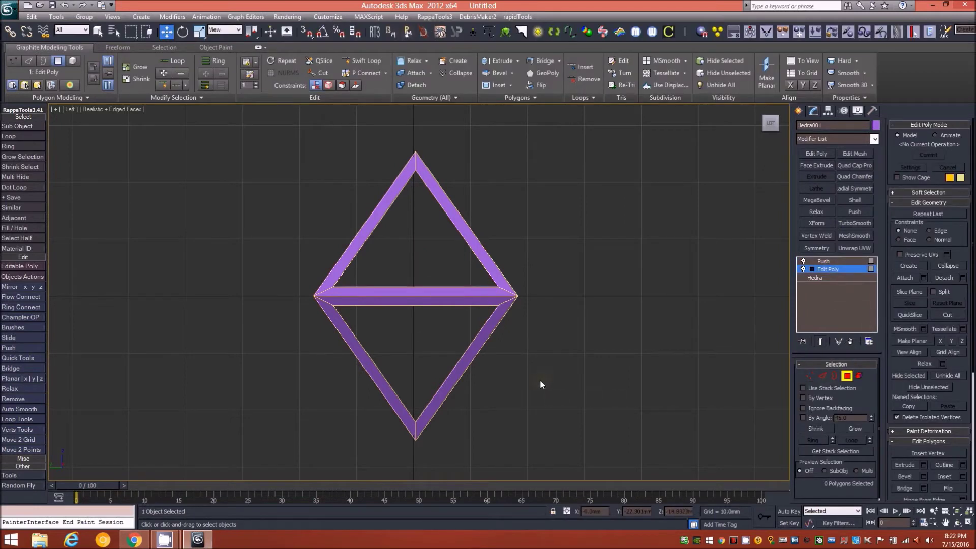
key(ctrl+a)
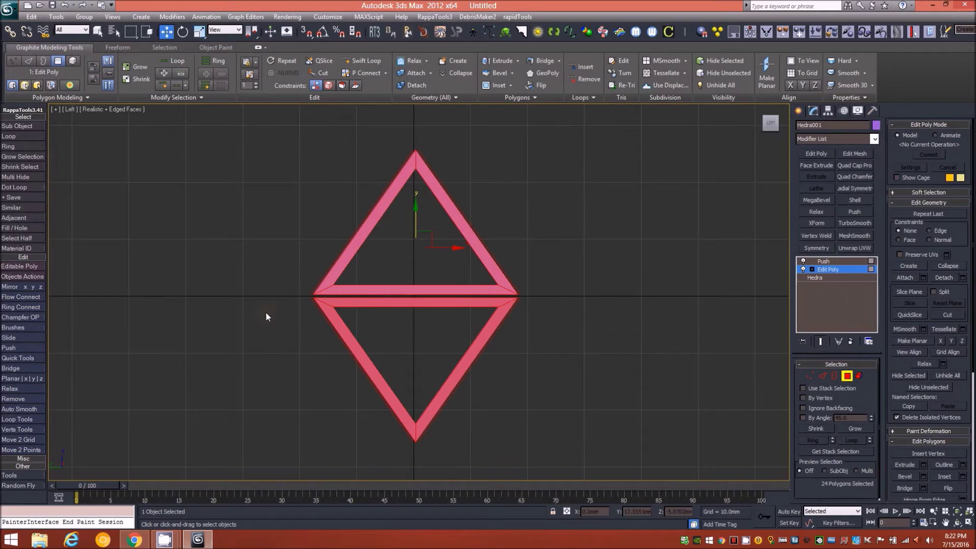
click(829, 260)
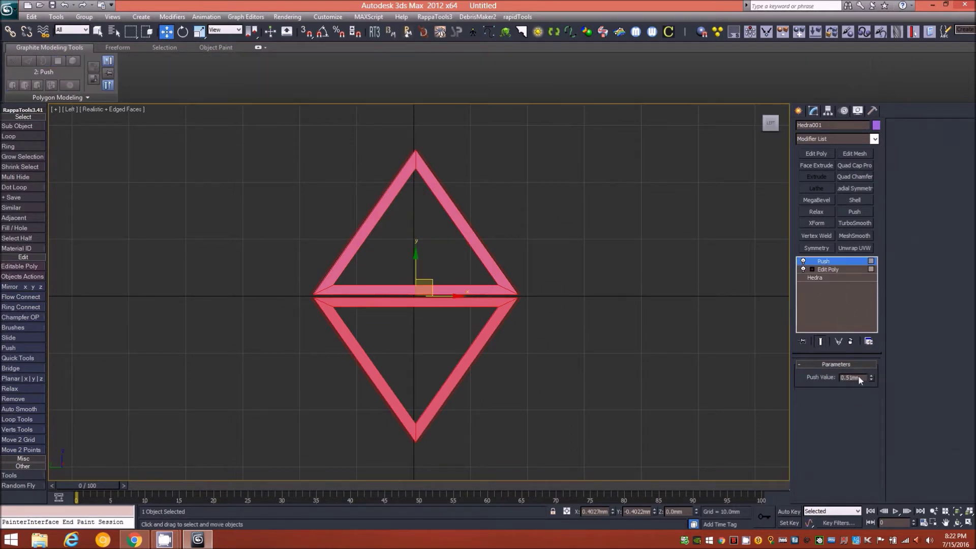
drag(874, 378, 793, 498)
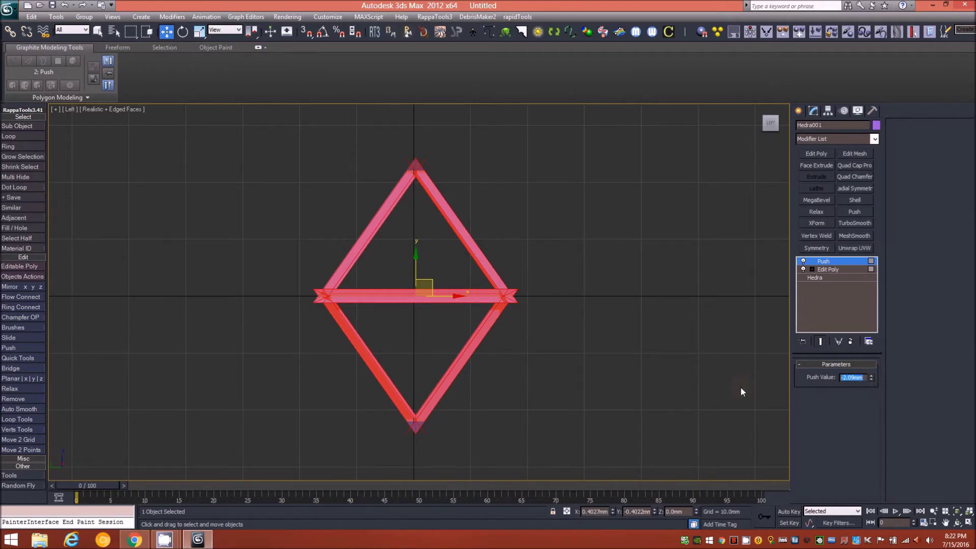
text(-14.6)
key(Return)
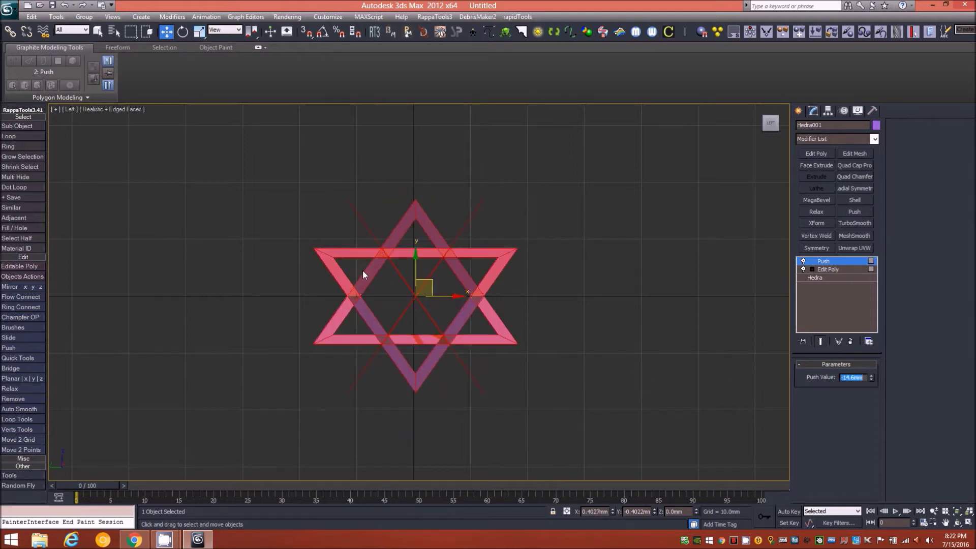
- Fine-tune Push to -14.6575mm so the doubled edges merge, then view the whole star
scroll(367, 281, up, 5)
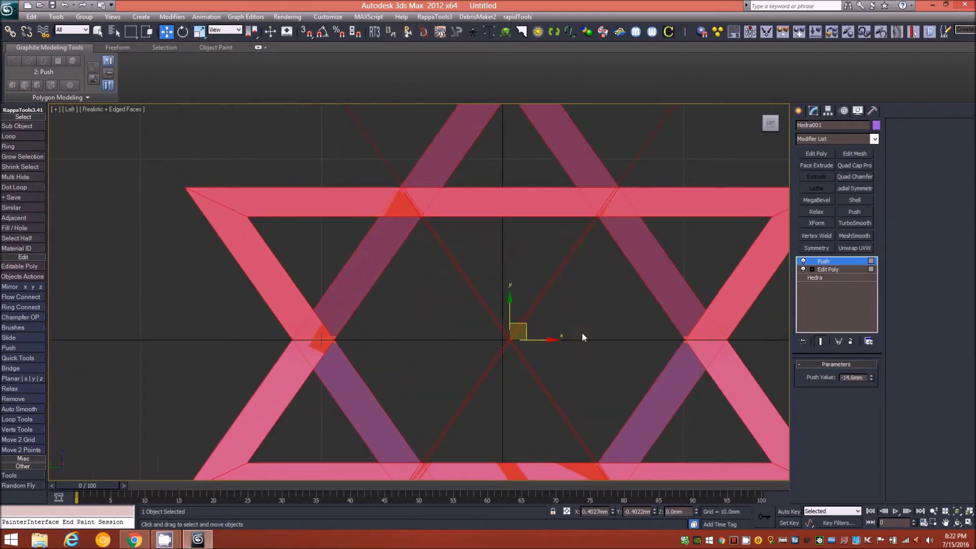
scroll(581, 267, down, 5)
scroll(603, 254, up, 6)
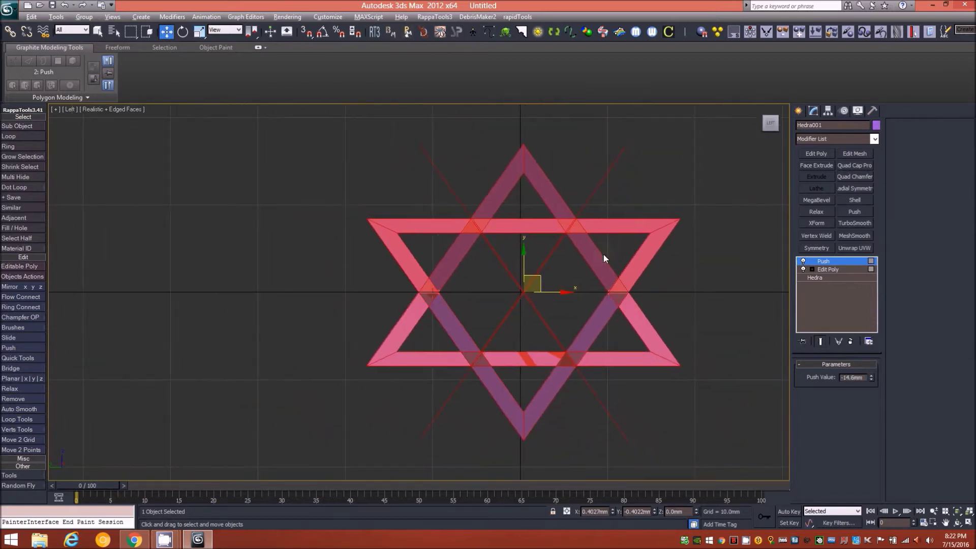
scroll(552, 206, up, 1)
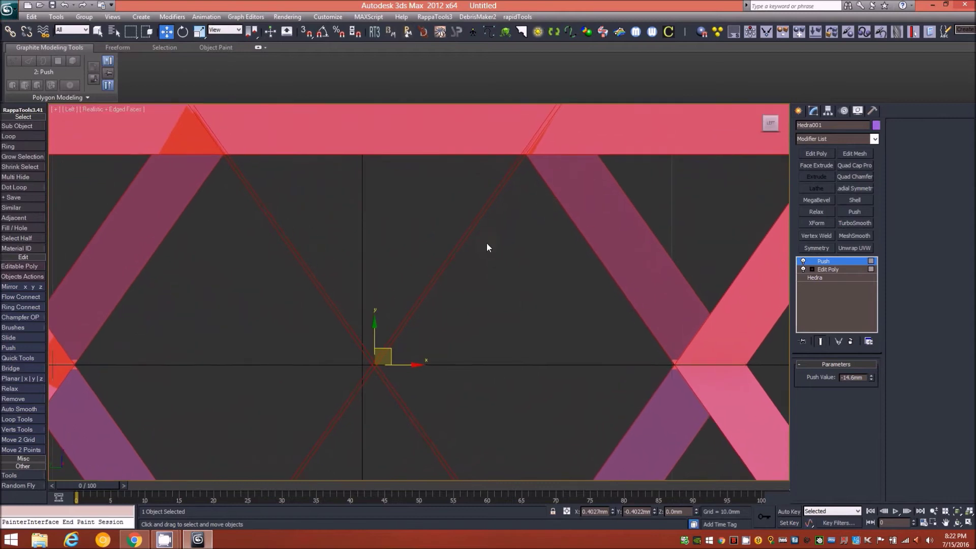
middle_drag(453, 265, 517, 190)
scroll(472, 227, up, 1)
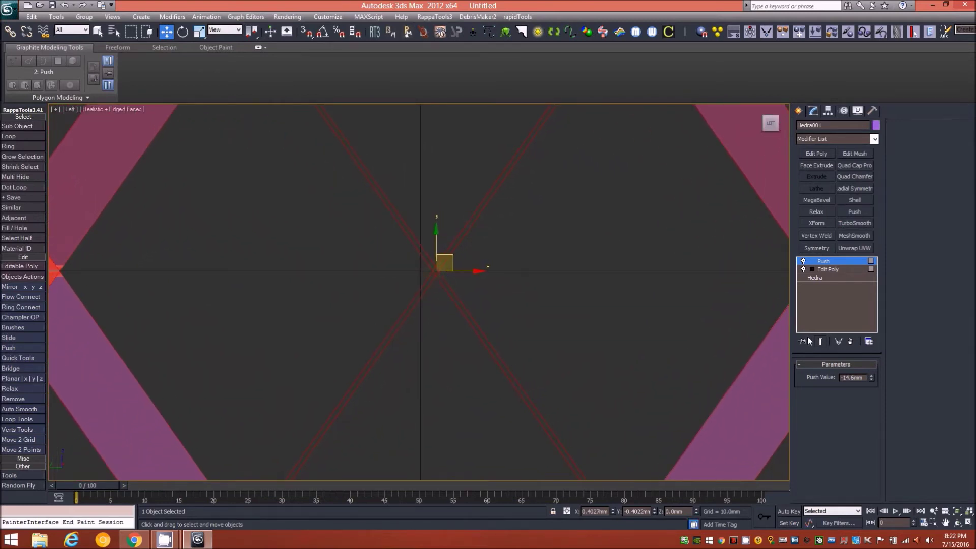
mouse_move(871, 377)
mouse_down()
mouse_move(871, 398)
mouse_move(870, 376)
mouse_move(874, 386)
mouse_move(879, 377)
mouse_up()
click(859, 407)
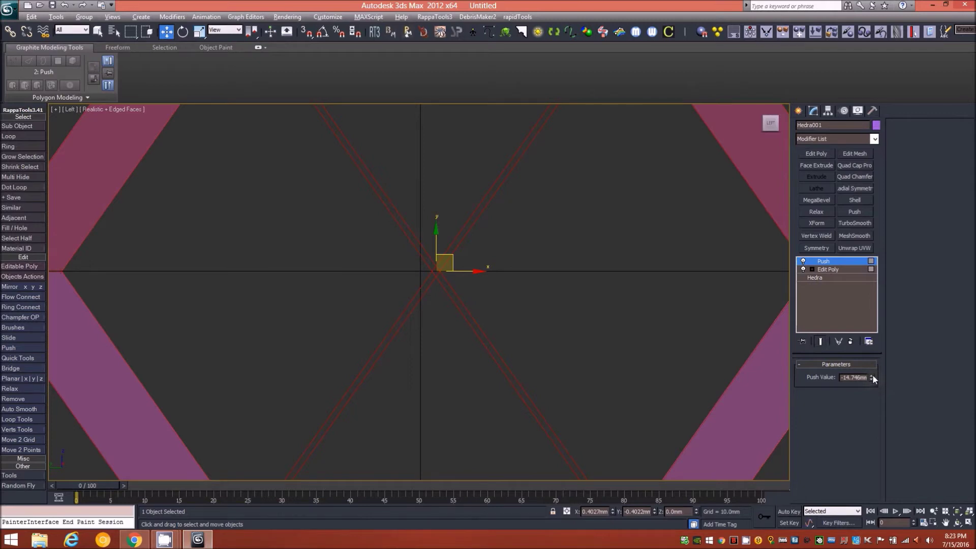
drag(872, 375, 880, 371)
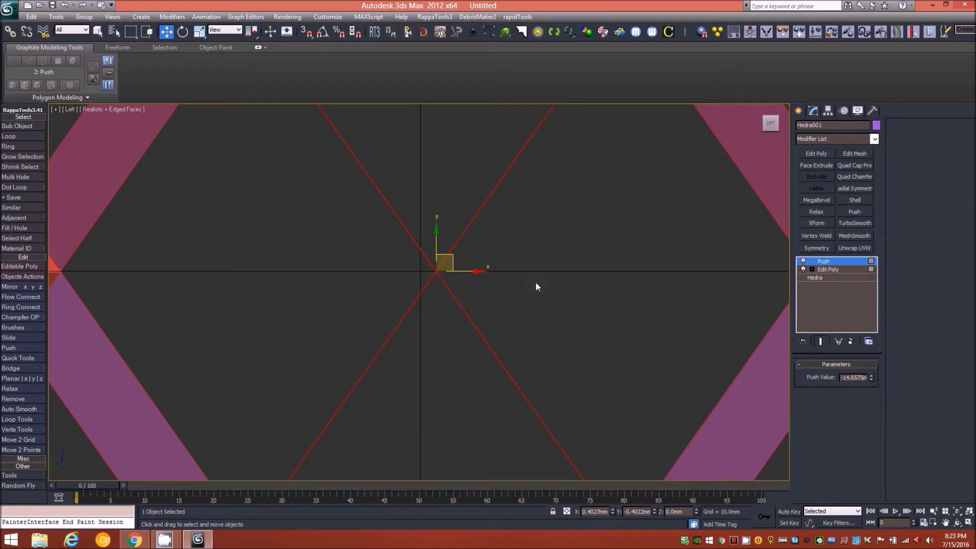
scroll(532, 285, down, 6)
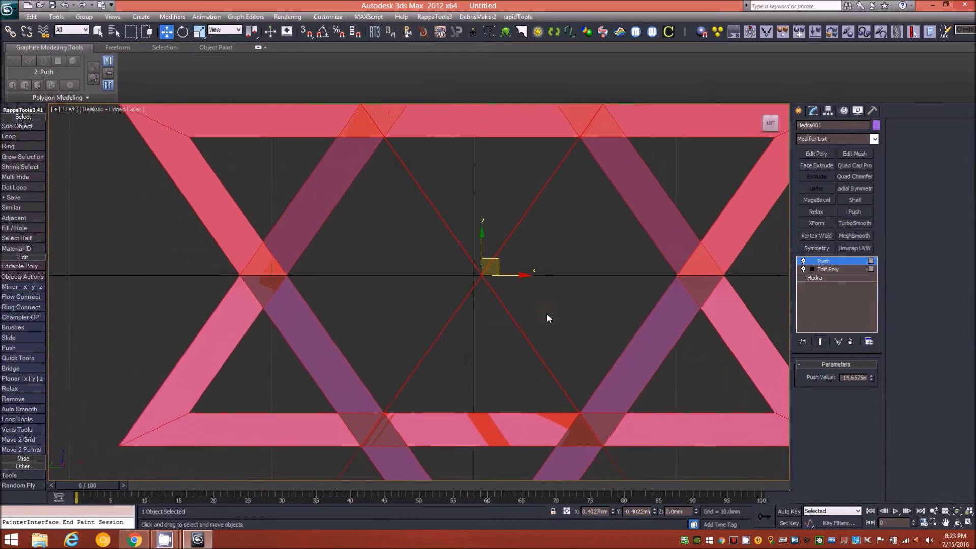
alt+middle_drag(607, 274, 486, 280)
scroll(495, 264, down, 5)
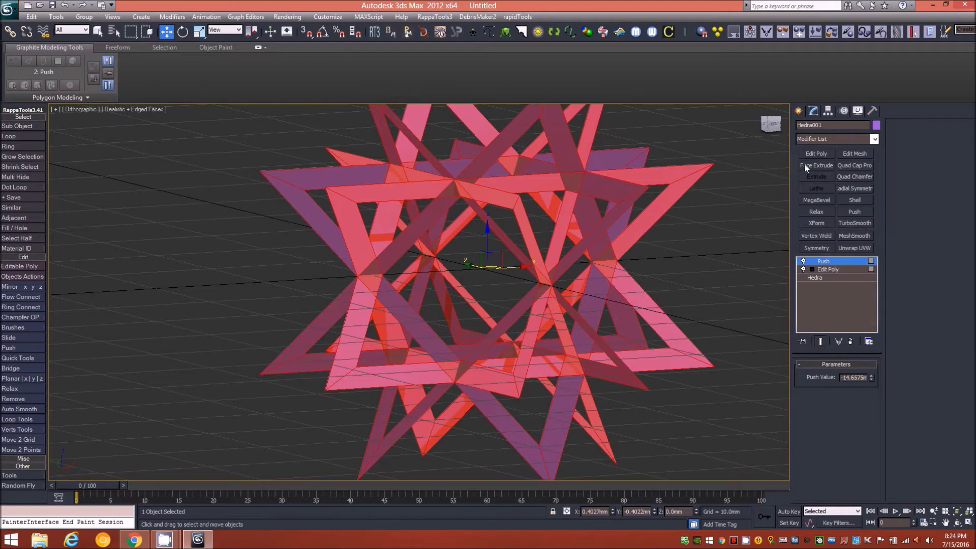
- Add an Edit Poly modifier above Push and select all 24 polygons for rotation
click(816, 153)
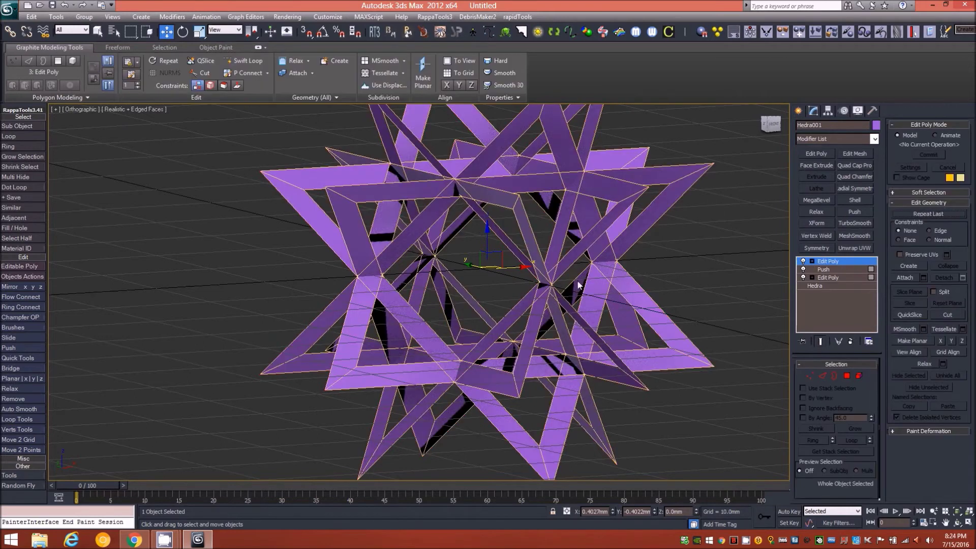
key(p)
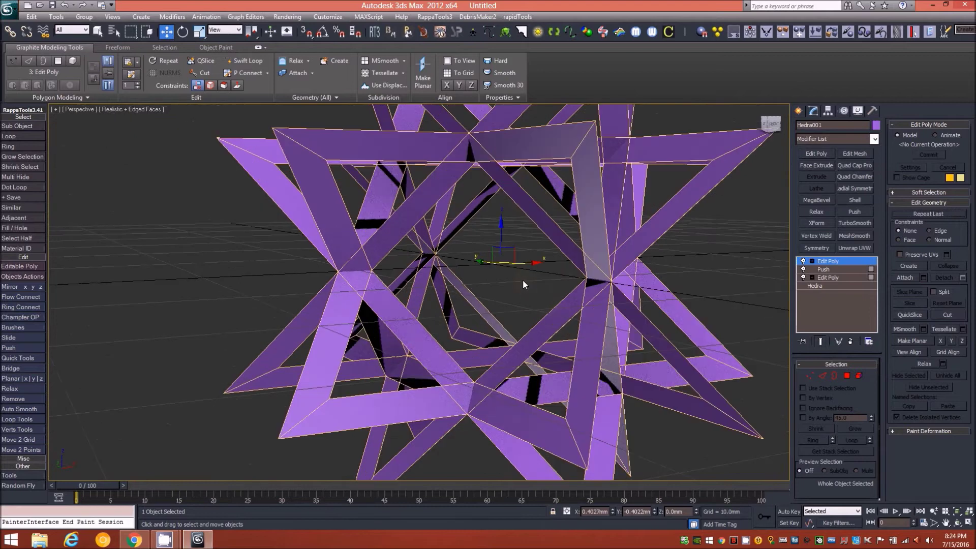
alt+middle_drag(481, 257, 585, 331)
key(4)
key(ctrl+a)
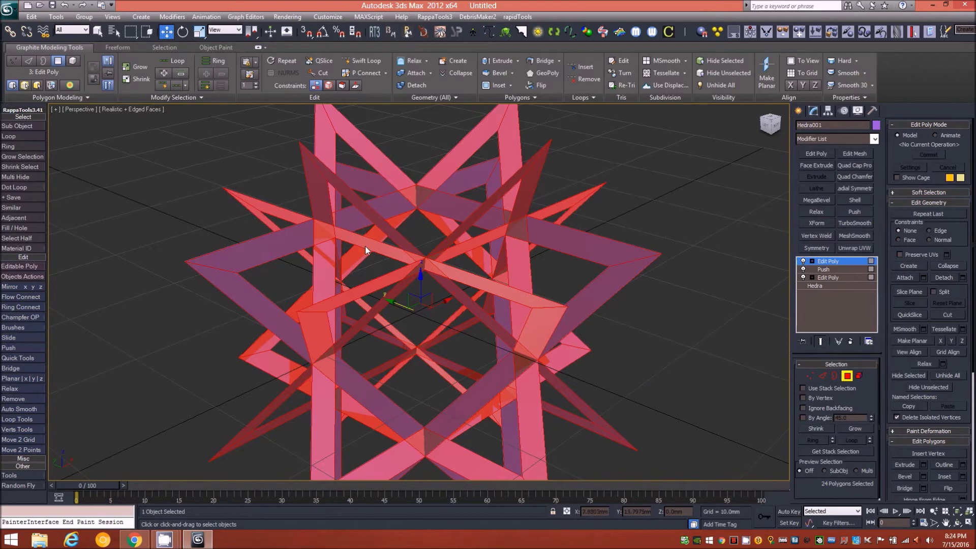
key(e)
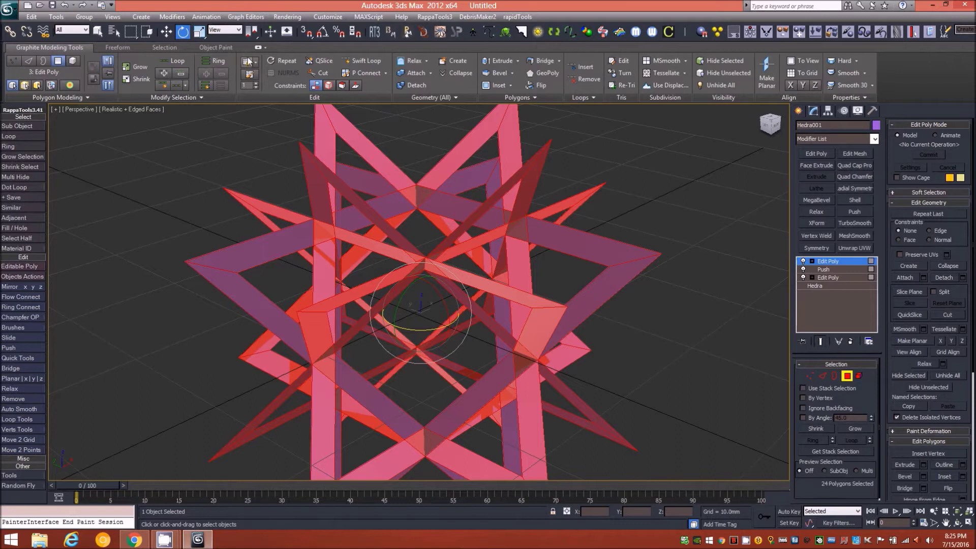
- Rotate the selected polygons 30° about Z in the Local coordinate system
click(237, 29)
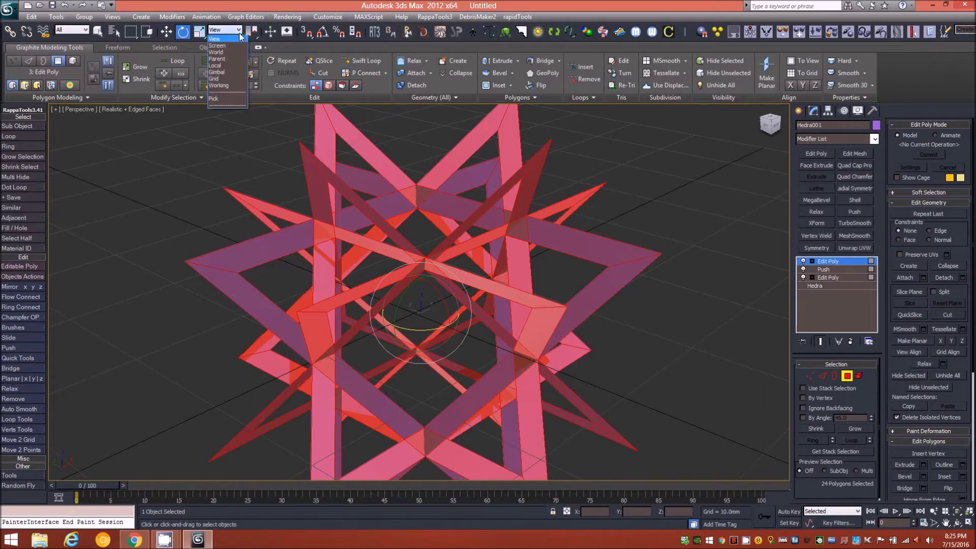
click(220, 65)
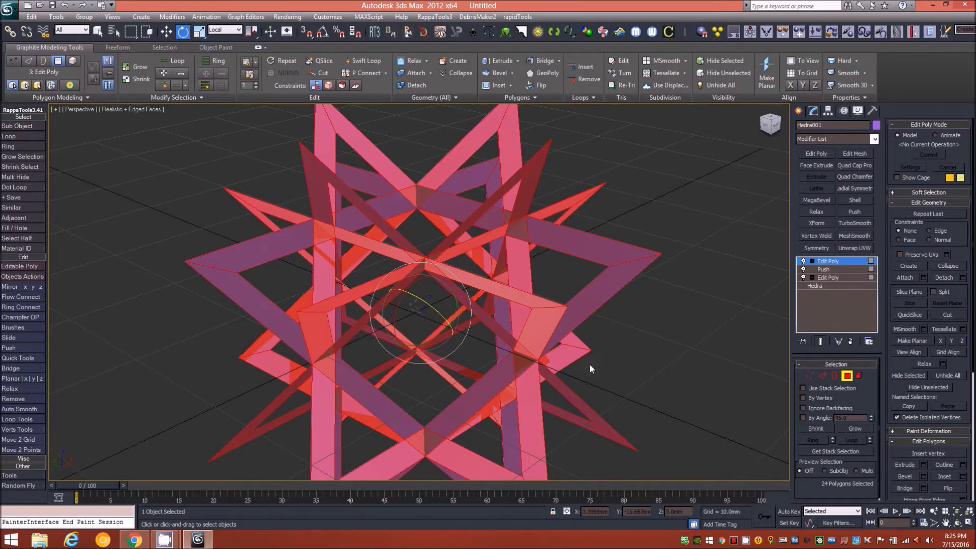
middle_drag(583, 398, 573, 382)
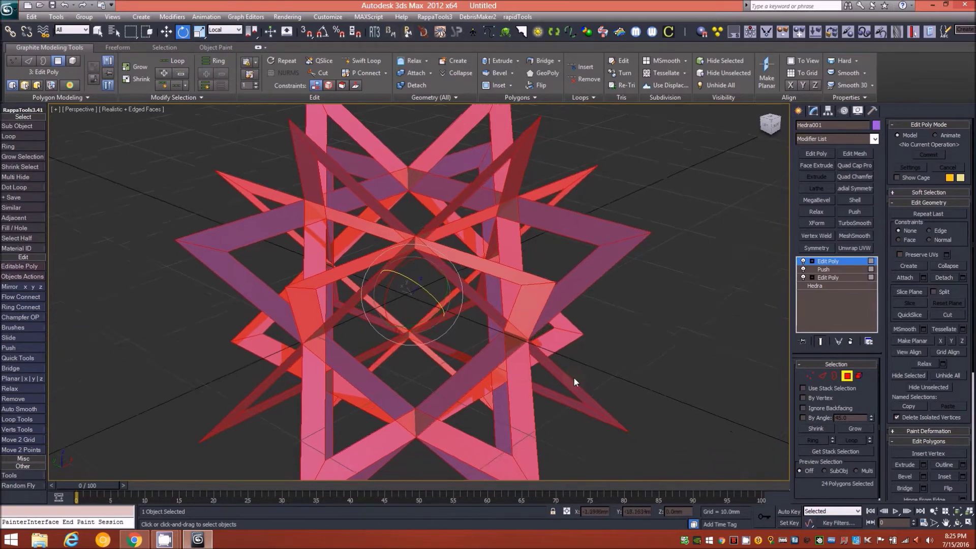
click(565, 512)
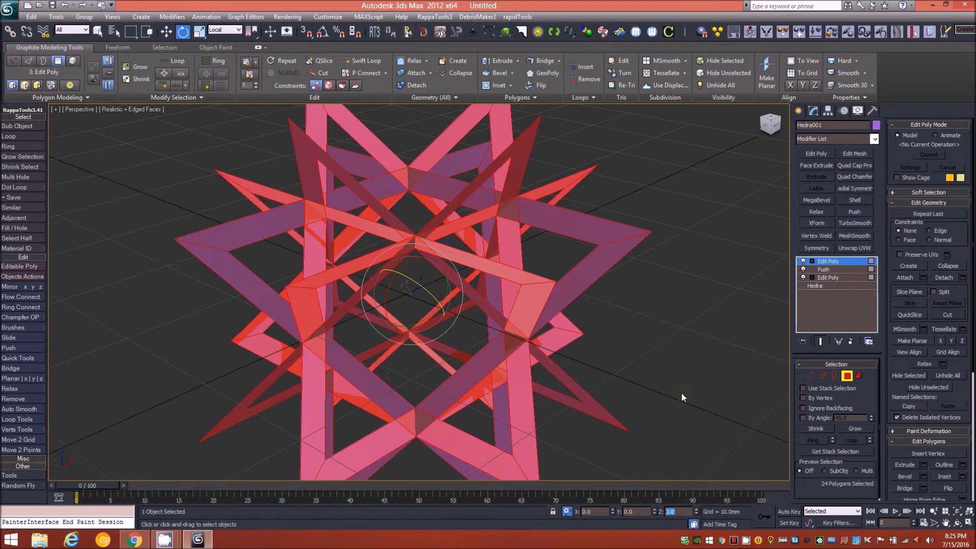
text(30.0)
key(Return)
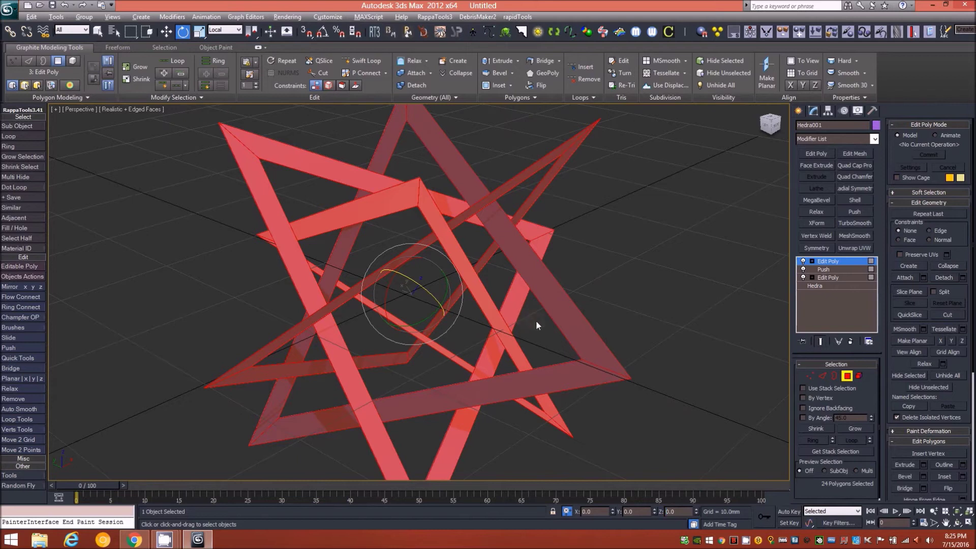
alt+middle_drag(541, 312, 439, 310)
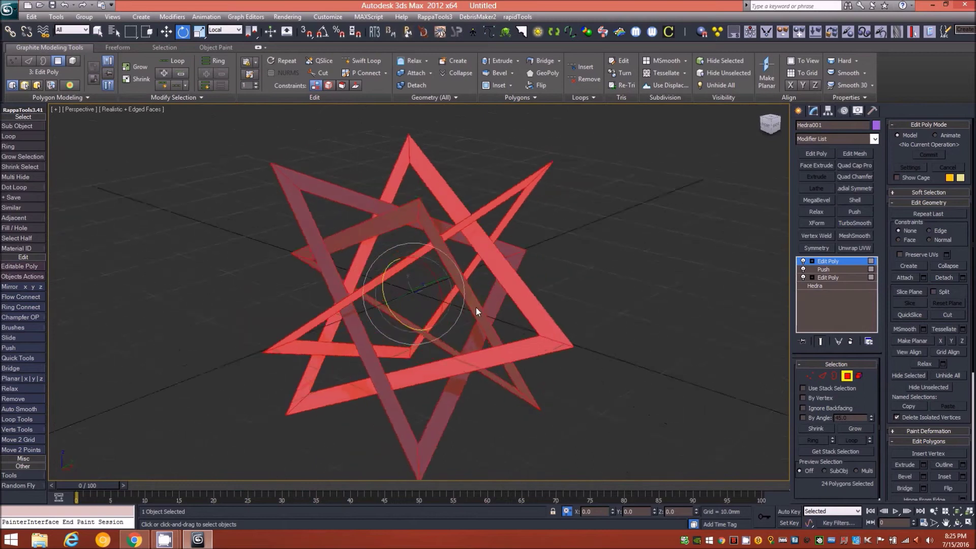
drag(483, 308, 577, 309)
alt+middle_drag(577, 309, 523, 318)
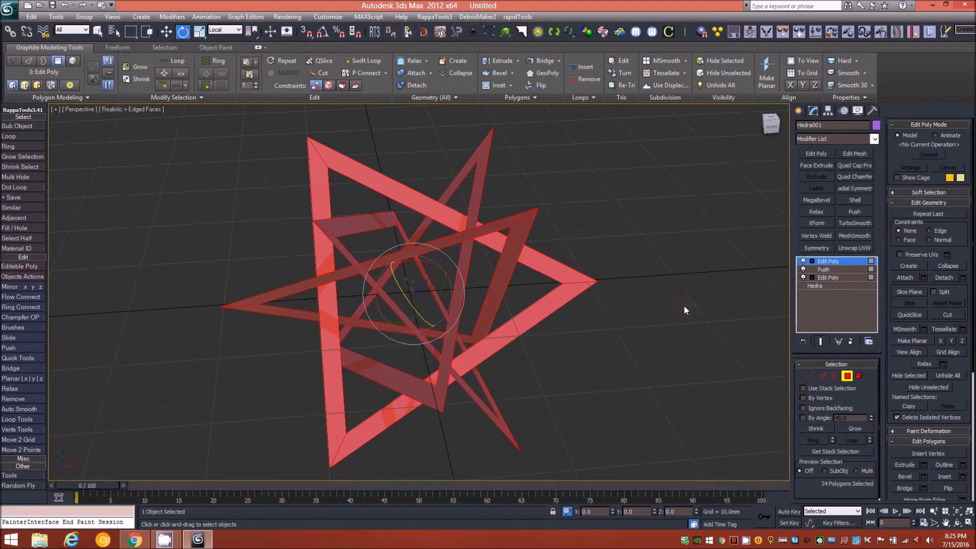
- Add a Shell modifier and increase its outer amount, orbiting to inspect the thickened bands
click(857, 200)
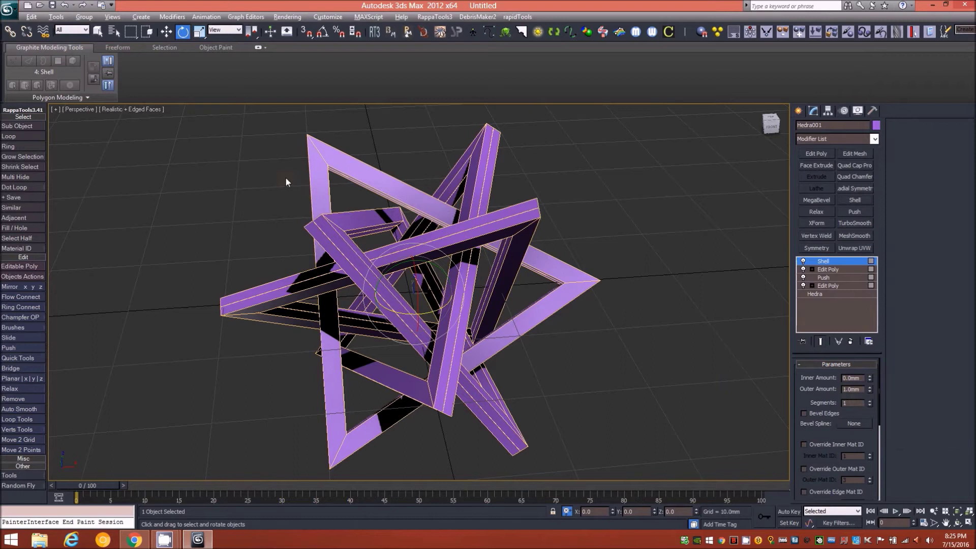
scroll(296, 175, up, 6)
alt+middle_drag(334, 227, 506, 268)
scroll(466, 254, up, 4)
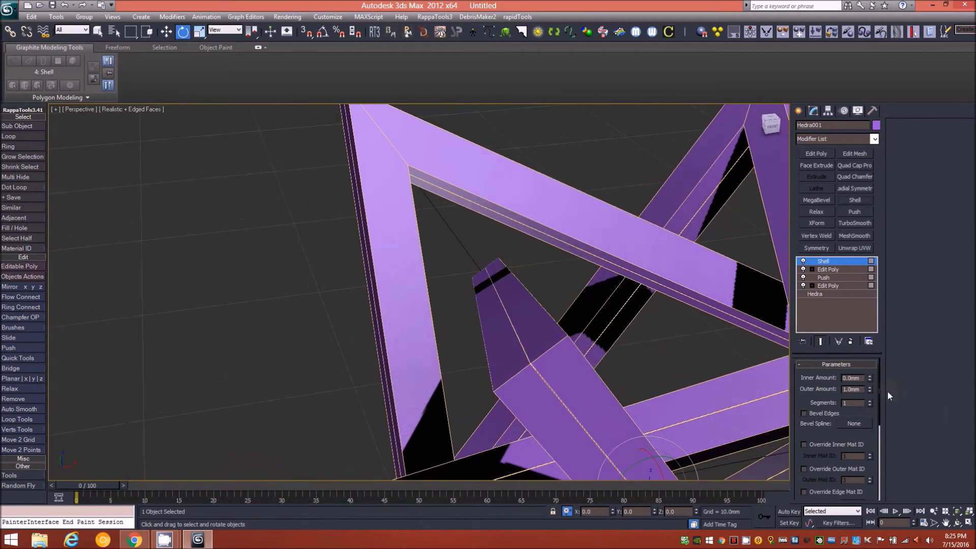
drag(869, 388, 894, 307)
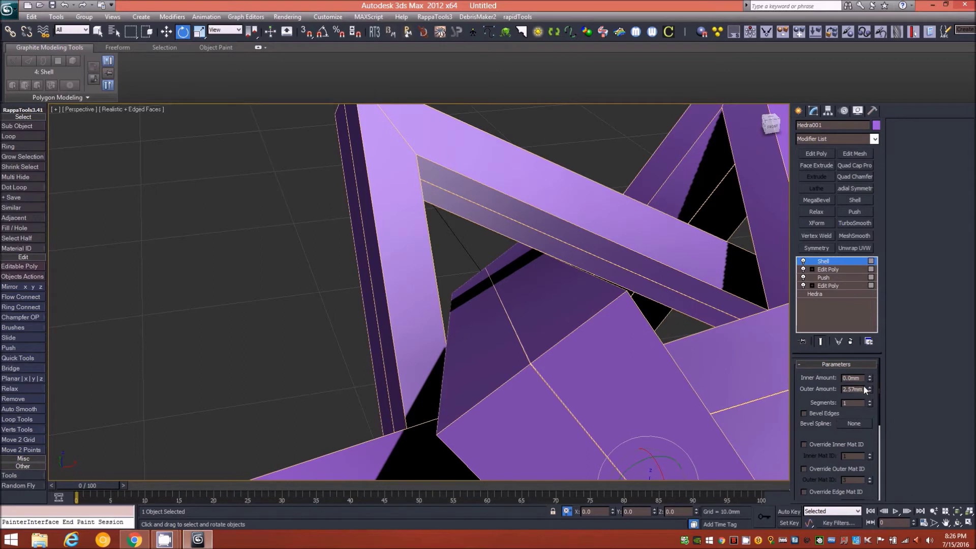
drag(869, 387, 874, 387)
alt+middle_drag(682, 453, 566, 263)
alt+middle_drag(411, 225, 514, 231)
alt+middle_drag(436, 229, 621, 200)
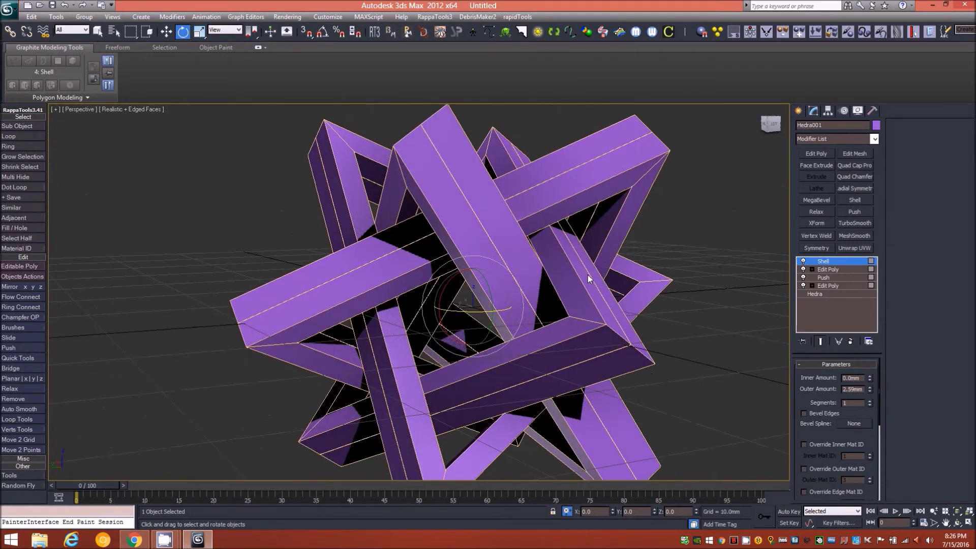
alt+middle_drag(526, 243, 570, 251)
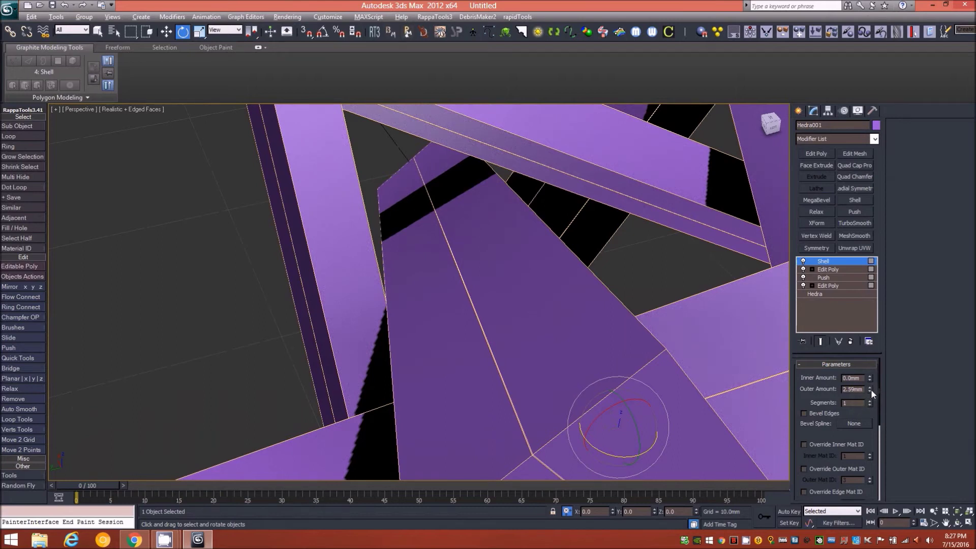
- Set the Shell outer amount to exactly 2.6mm and keep Select Inner Faces on
mouse_move(870, 385)
mouse_down()
mouse_move(867, 368)
mouse_move(866, 381)
mouse_up()
double_click(857, 388)
text(2.6)
key(Return)
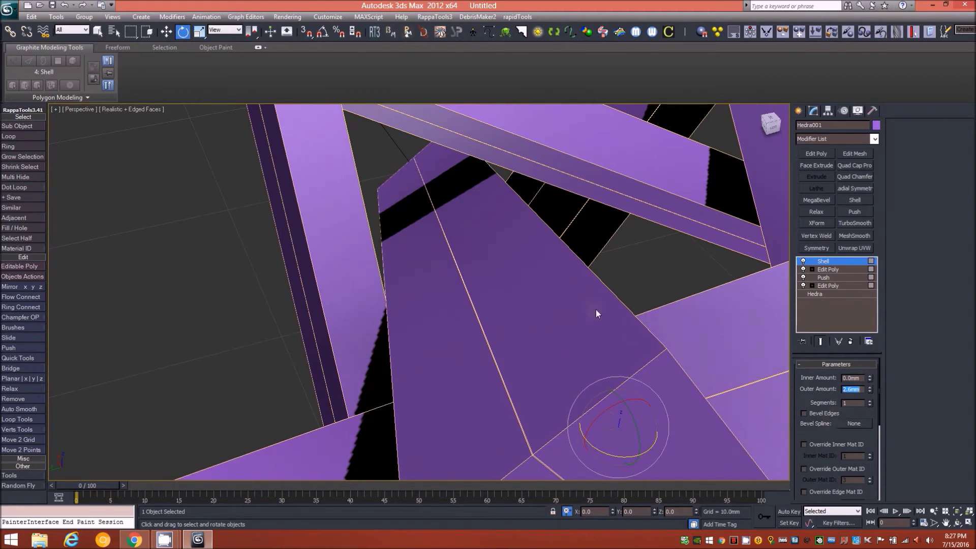
scroll(463, 239, down, 5)
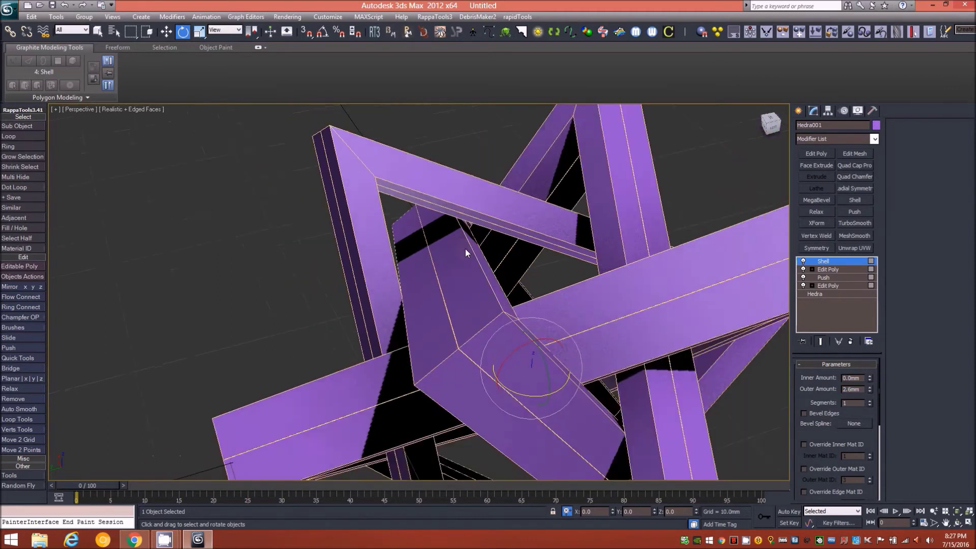
alt+middle_drag(573, 279, 601, 254)
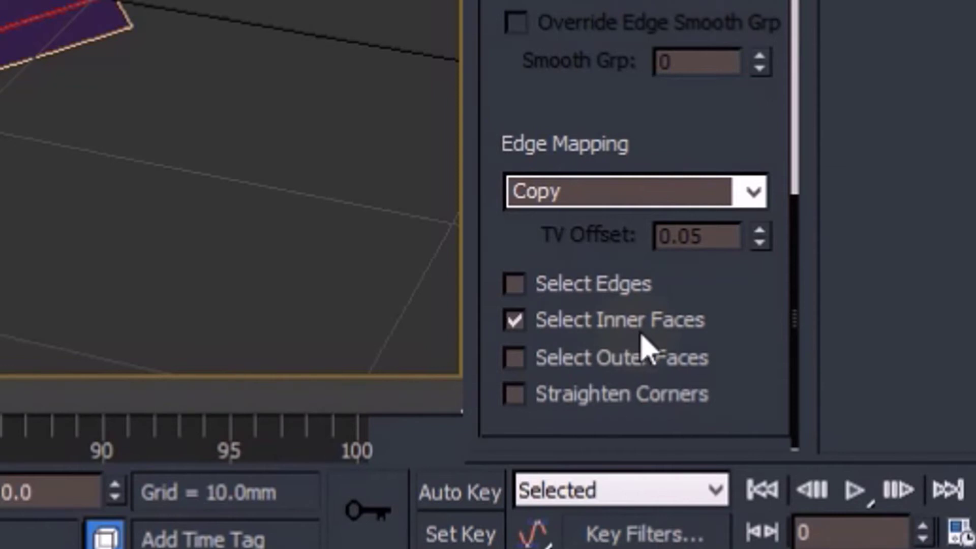
click(642, 336)
click(642, 335)
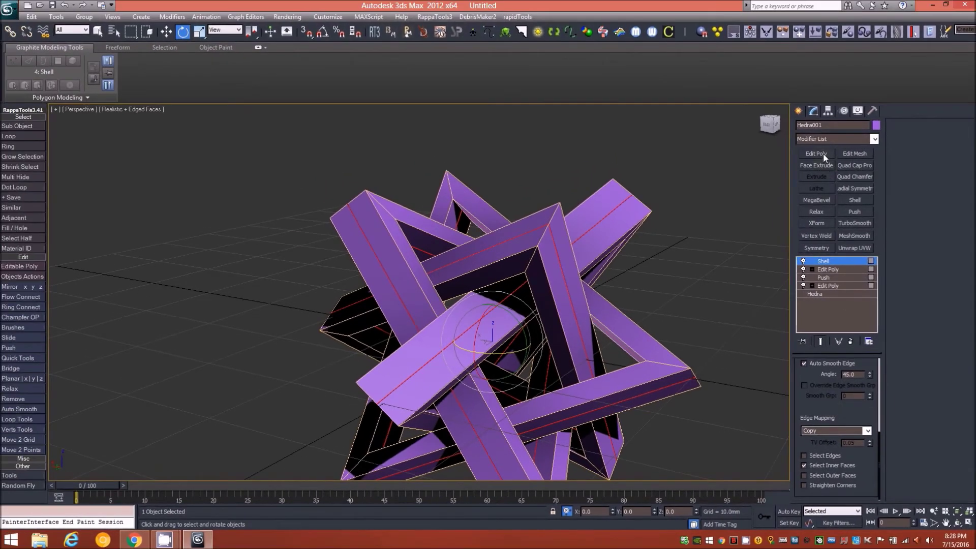
- Add an Edit Poly above Shell, inspect its polygons and vertices, then deselect all polygons
click(822, 154)
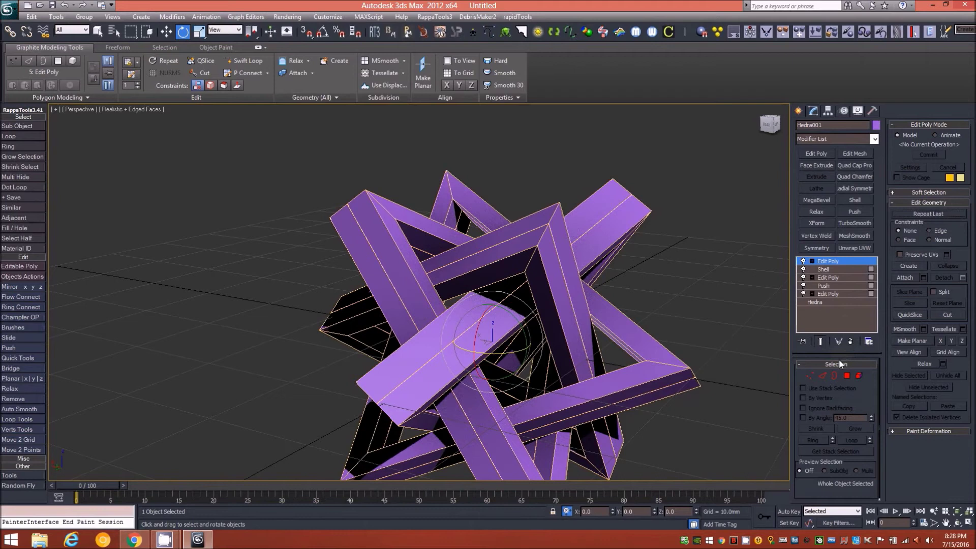
click(847, 375)
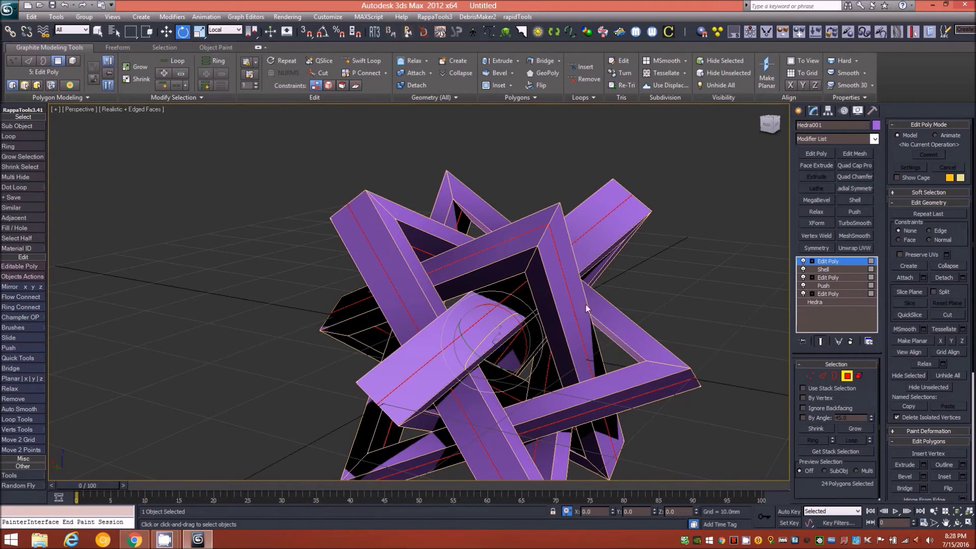
alt+middle_drag(648, 291, 632, 308)
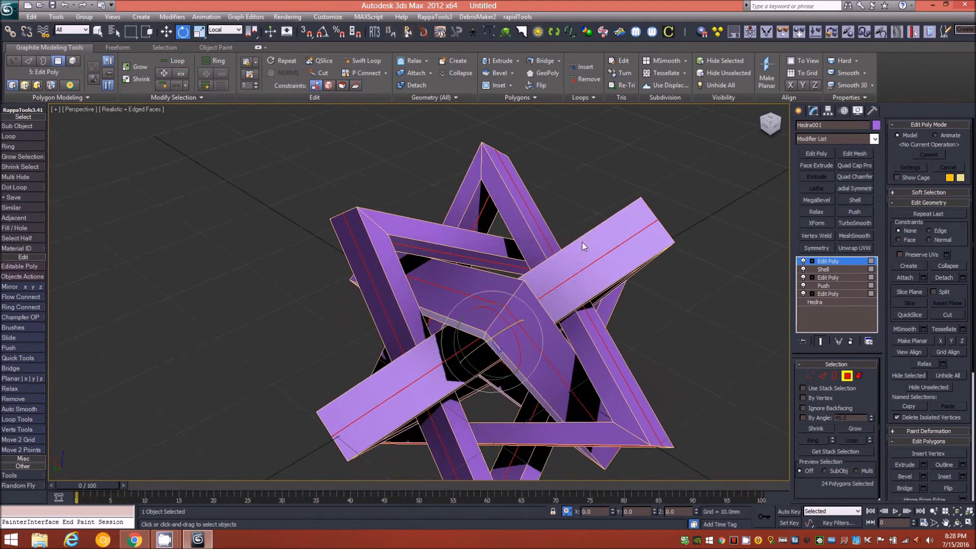
mouse_move(582, 280)
alt+middle_down()
mouse_move(559, 281)
mouse_move(574, 280)
alt+middle_up()
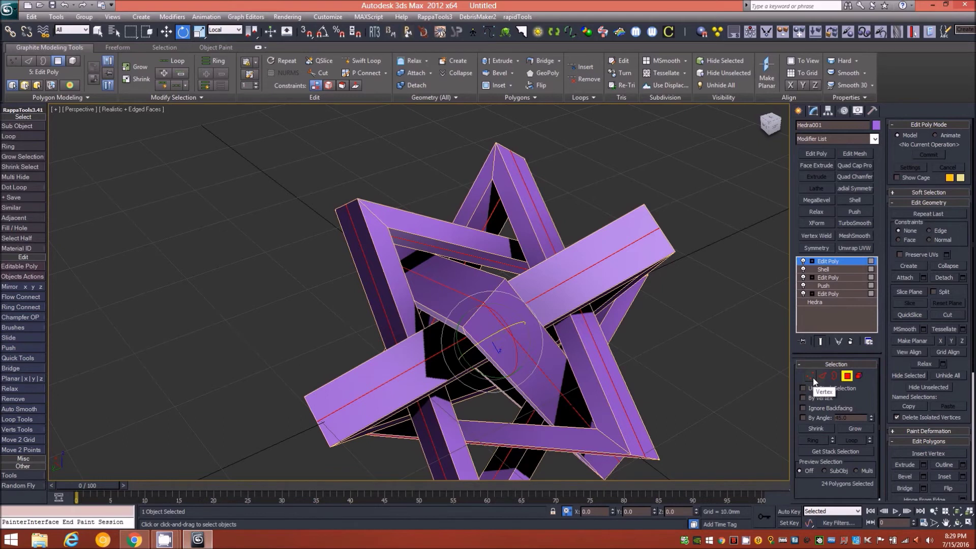
click(810, 376)
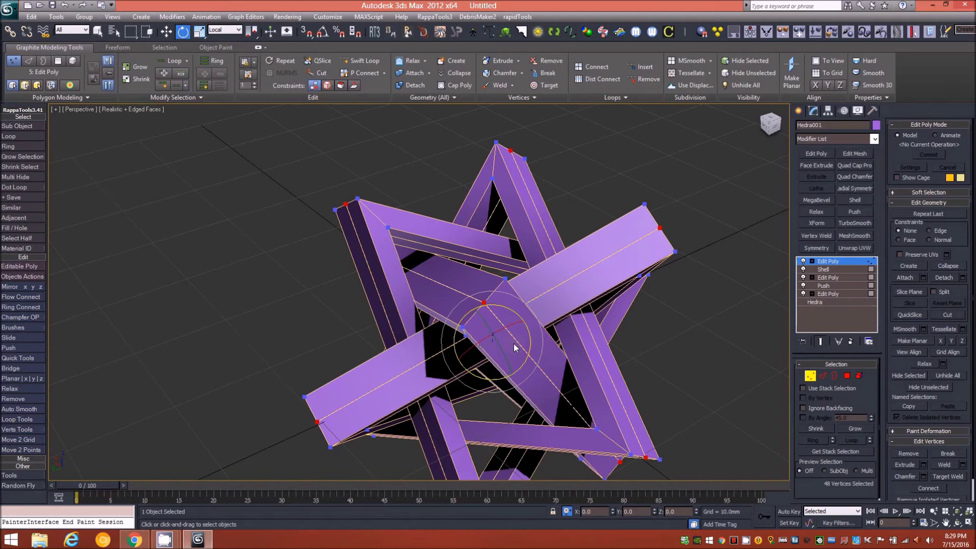
click(847, 376)
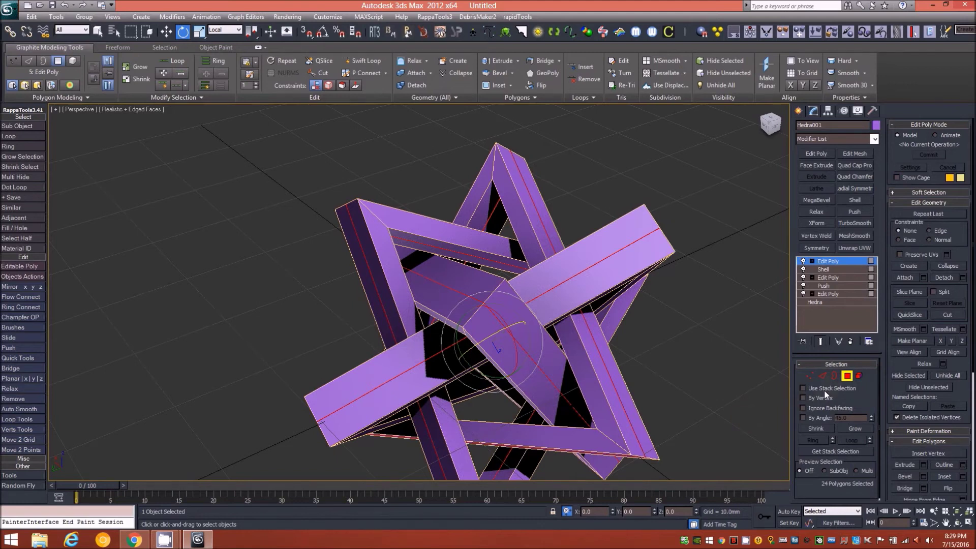
key(ctrl+d)
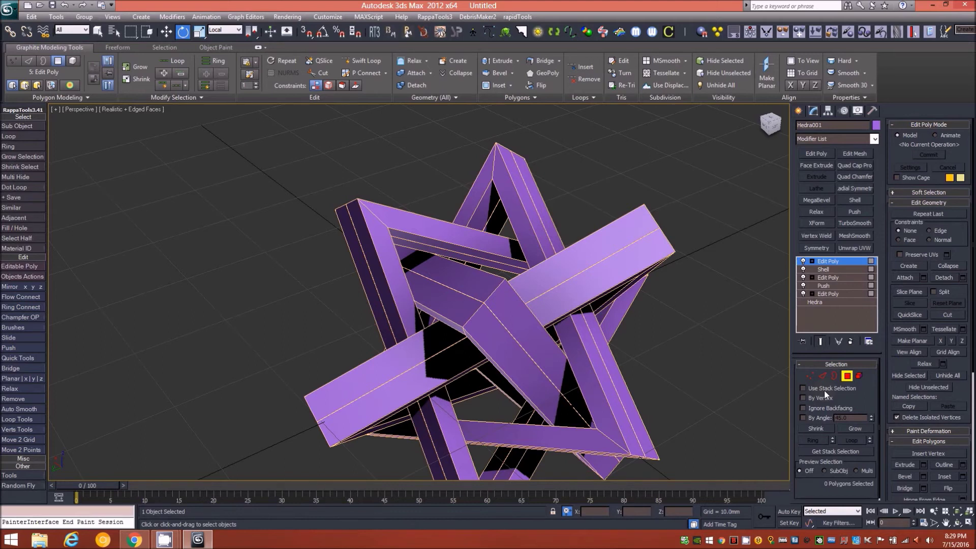
- Weld the selected vertices at a 0.1mm threshold, reducing them from 96 to 72
click(806, 380)
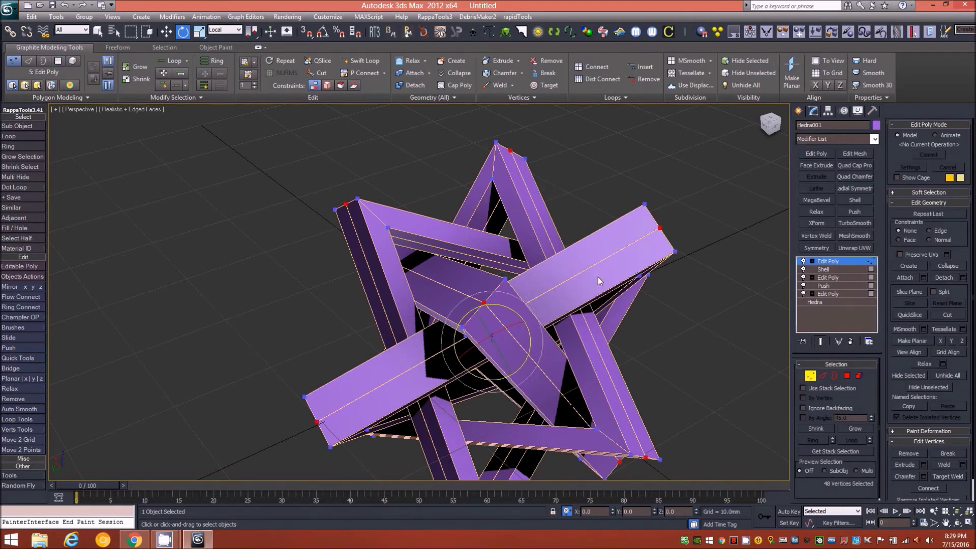
mouse_move(612, 354)
alt+middle_down()
mouse_move(569, 337)
mouse_move(560, 316)
mouse_move(604, 307)
mouse_move(609, 290)
mouse_move(648, 316)
mouse_move(643, 336)
mouse_move(625, 340)
alt+middle_up()
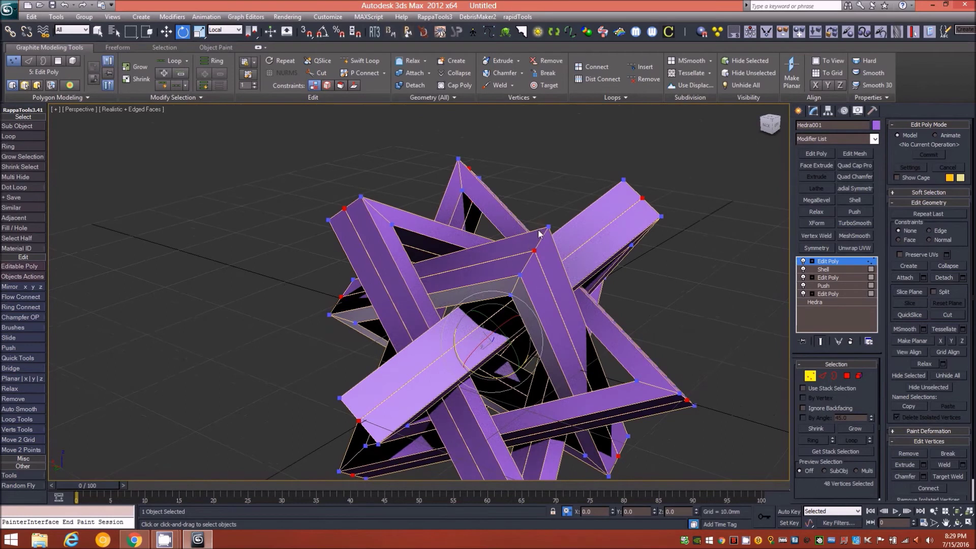
shift+click(492, 85)
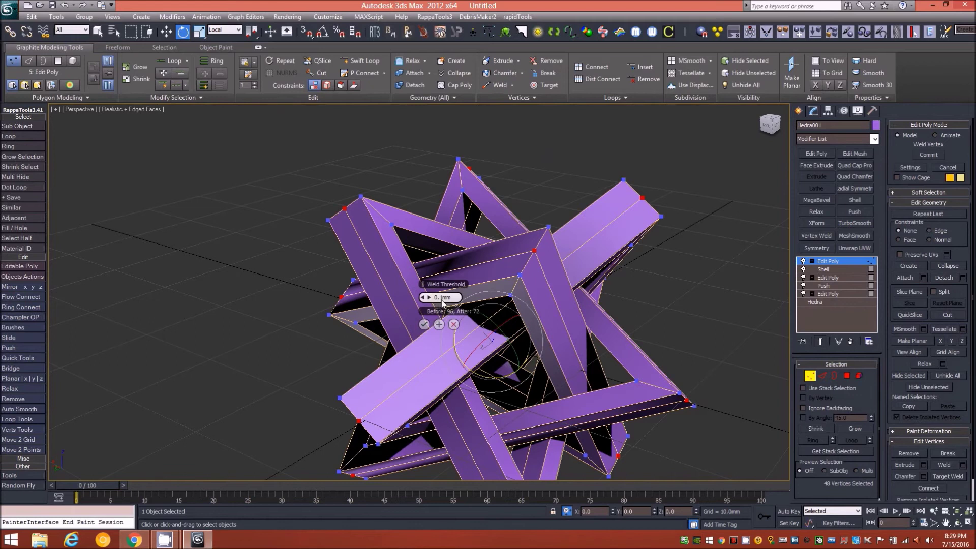
click(424, 325)
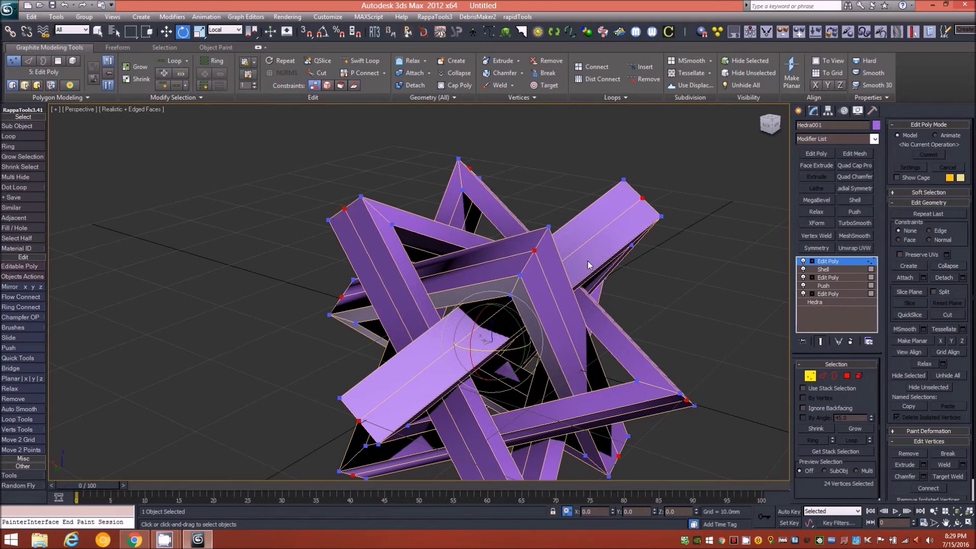
mouse_move(588, 273)
alt+middle_down()
mouse_move(535, 268)
mouse_move(514, 252)
mouse_move(534, 245)
mouse_move(583, 263)
alt+middle_up()
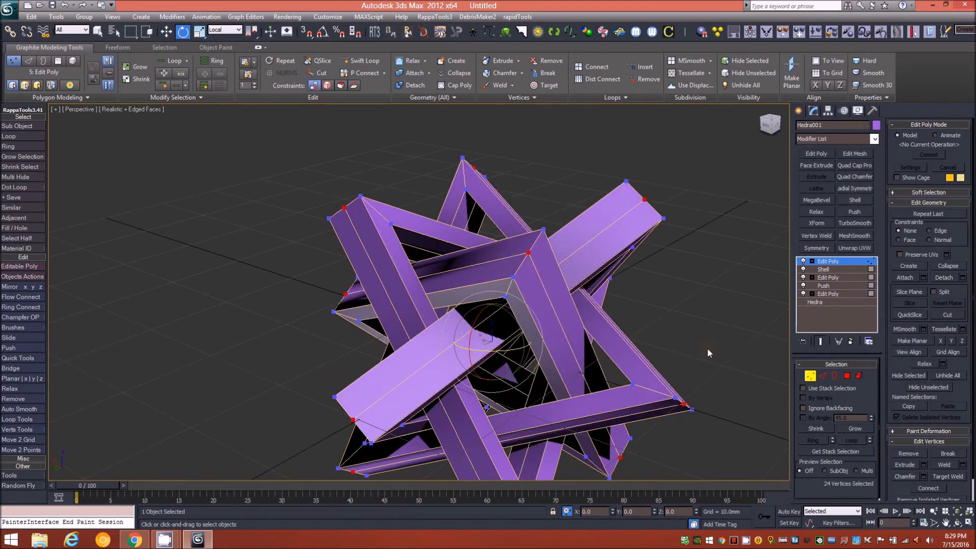
- At Edge level, remove the 24 selected lengthwise edges from the frames
click(823, 376)
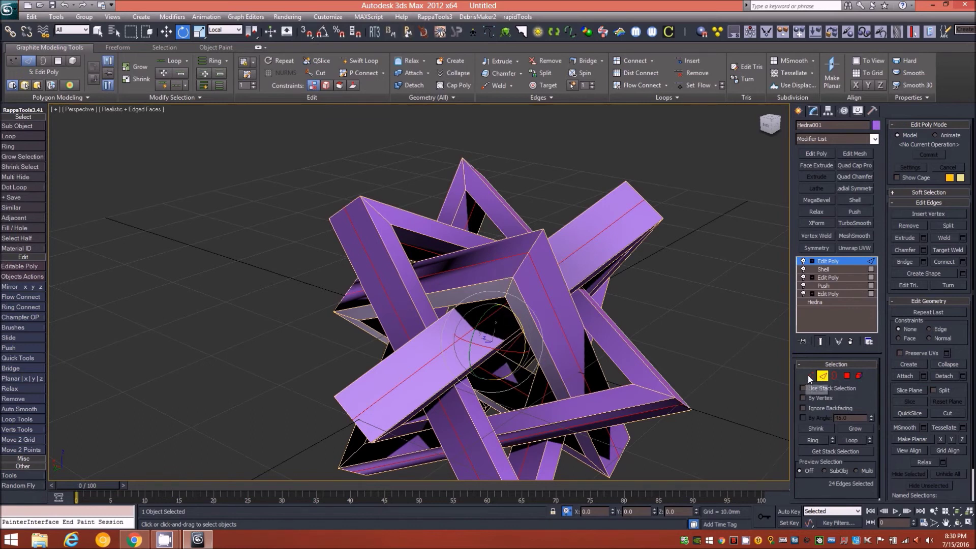
click(808, 376)
click(822, 377)
click(551, 62)
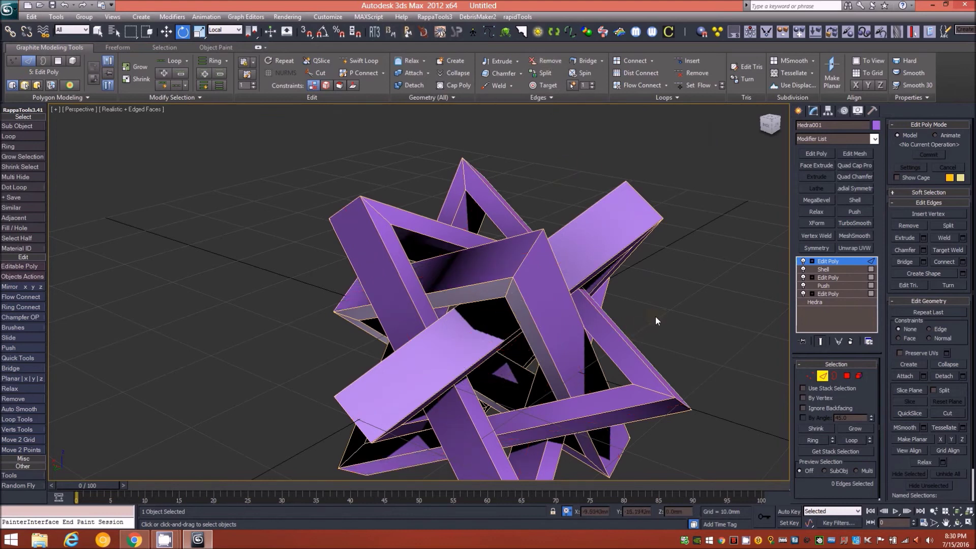
alt+middle_drag(657, 314, 615, 339)
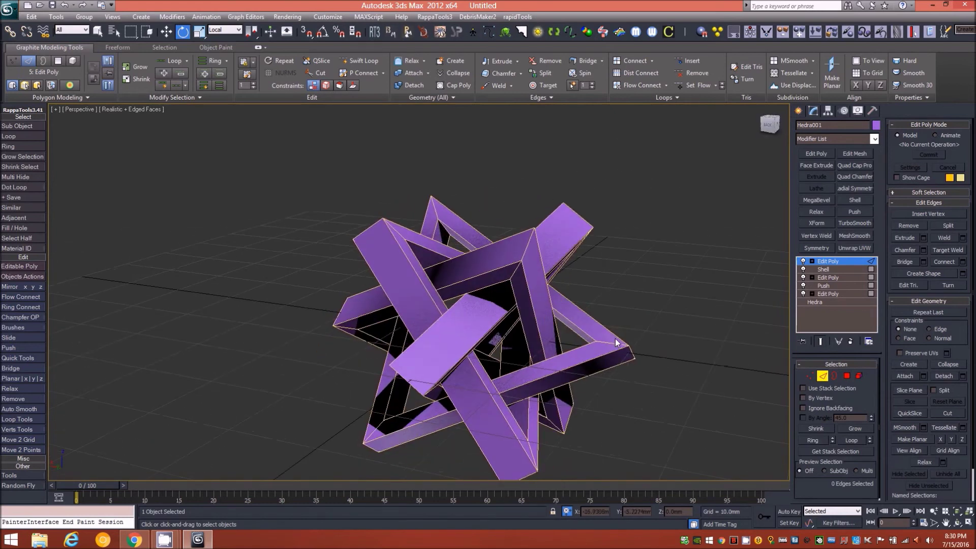
- Leave sub-object mode and use Collapse All on the top Edit Poly, confirming with Yes
click(823, 376)
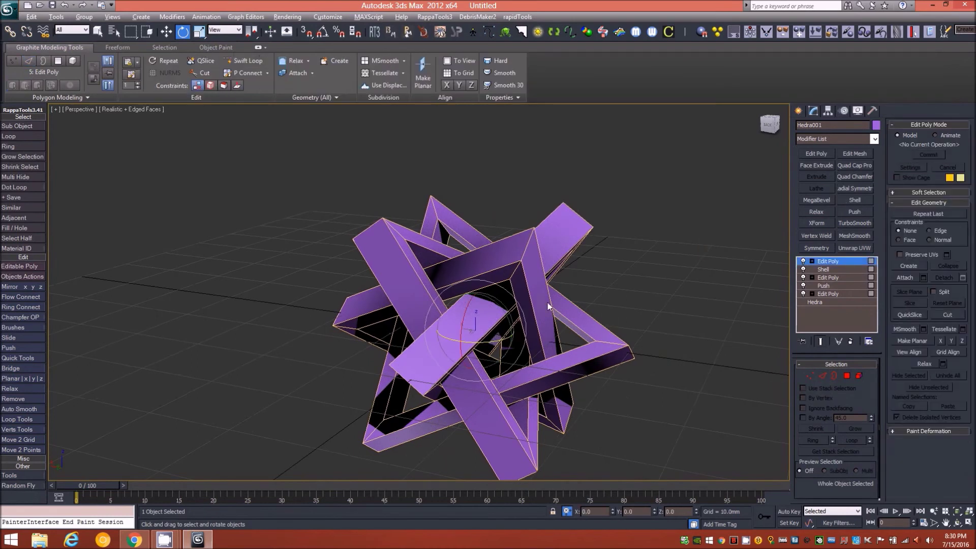
alt+middle_drag(547, 300, 569, 295)
right_click(853, 260)
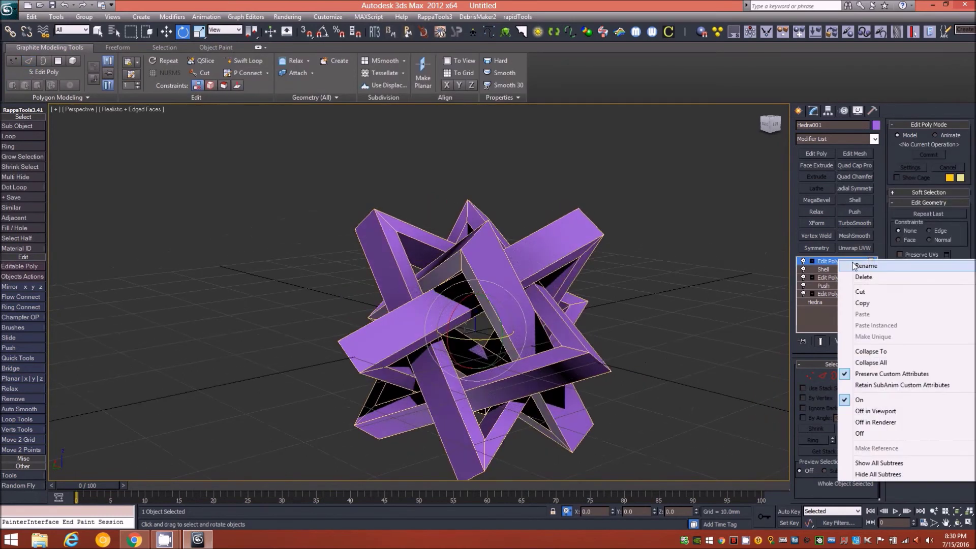
click(905, 360)
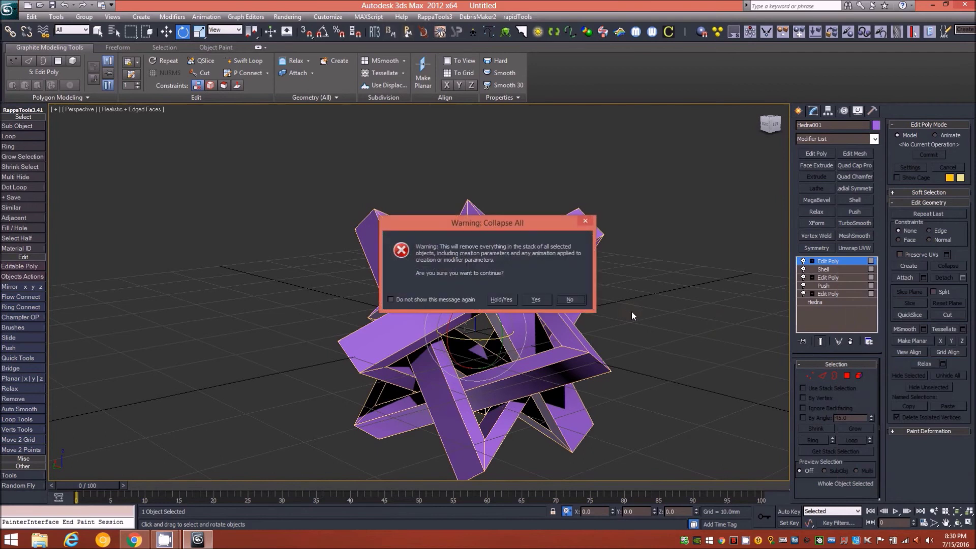
click(531, 300)
- Orbit and zoom around the collapsed star to inspect the result
alt+middle_drag(537, 275, 569, 239)
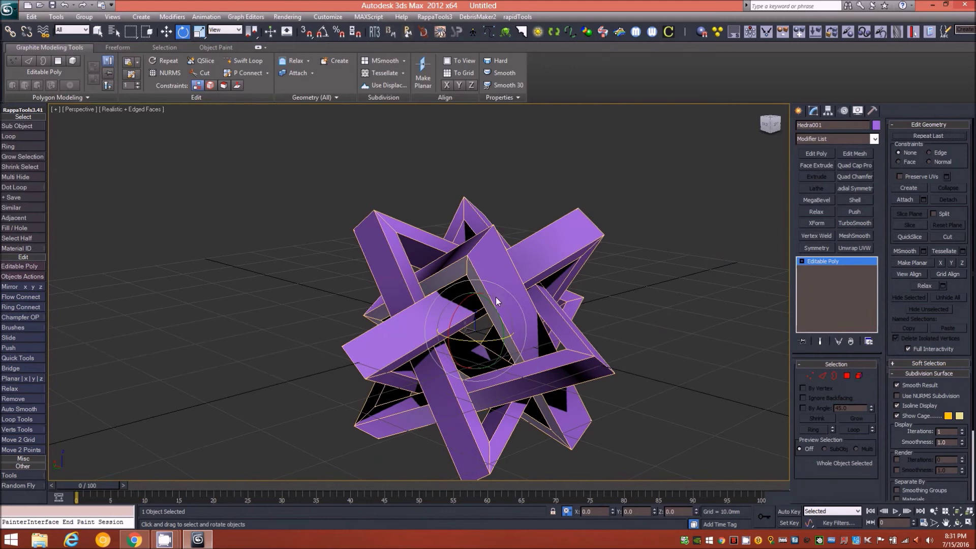
scroll(496, 275, up, 4)
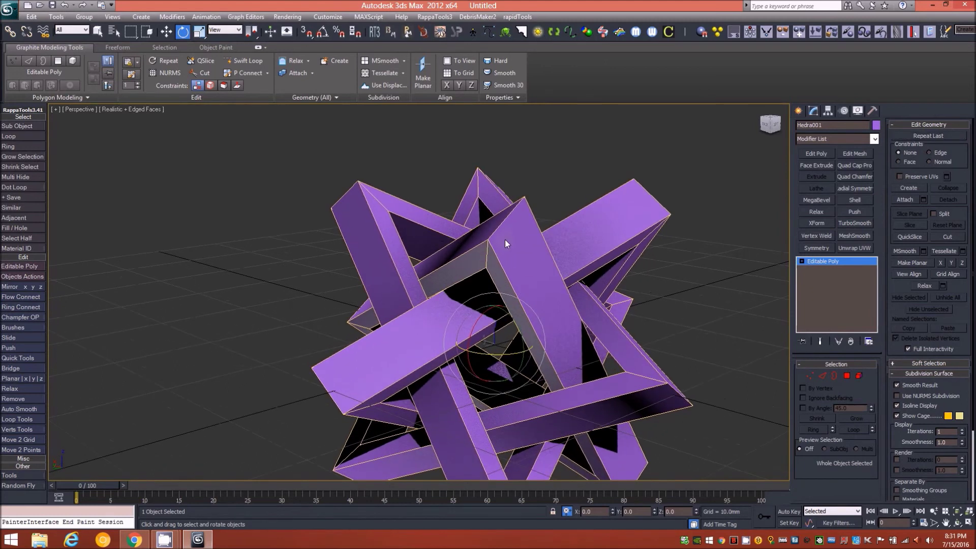
alt+middle_drag(571, 259, 529, 282)
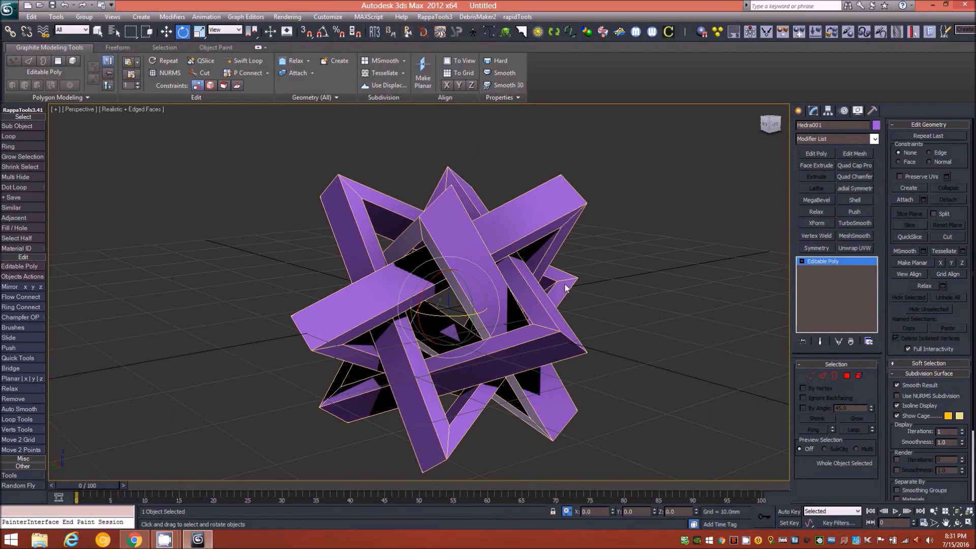
mouse_move(581, 272)
alt+middle_down()
mouse_move(557, 243)
mouse_move(606, 263)
mouse_move(611, 279)
mouse_move(581, 283)
mouse_move(599, 280)
mouse_move(596, 270)
alt+middle_up()
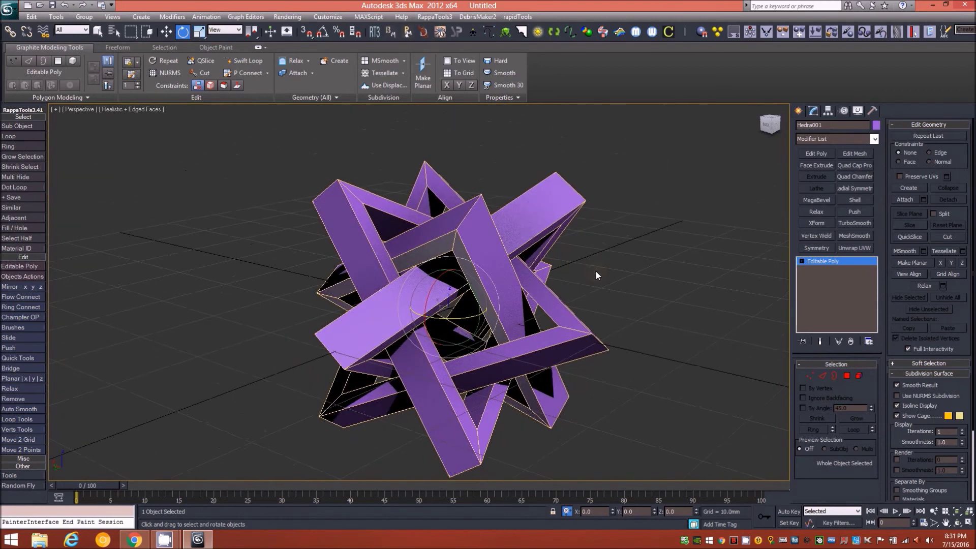
- At Edge level, use Graphite's Select Hard to pick the star's 72 hard edges
click(821, 376)
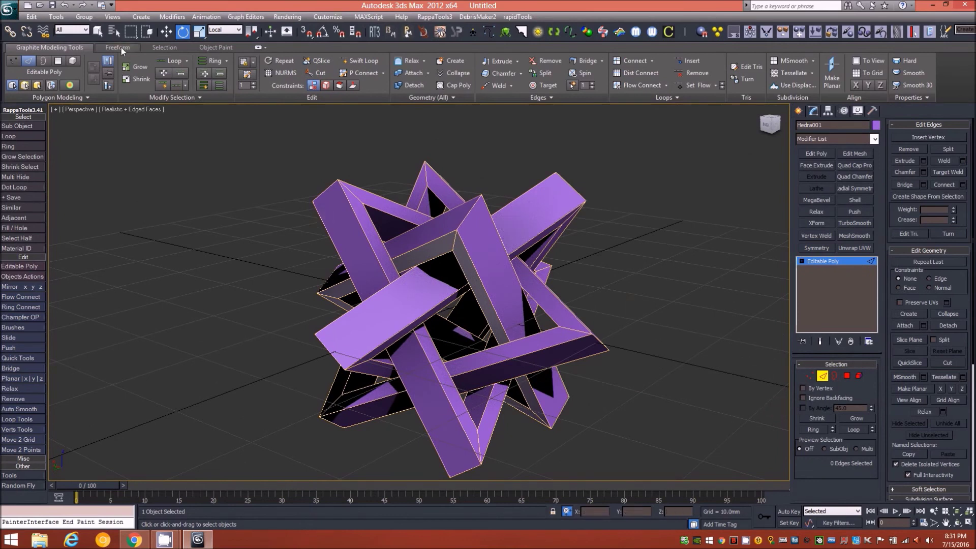
click(163, 47)
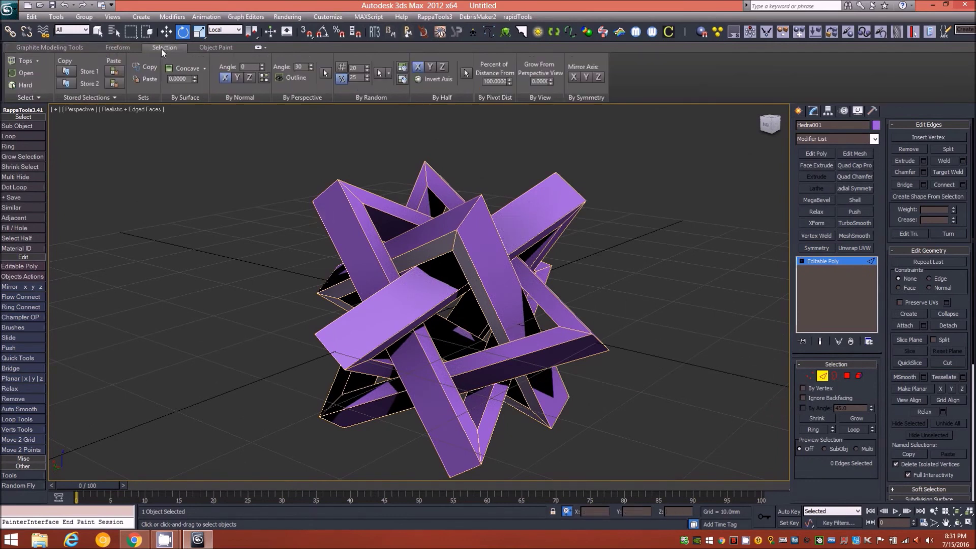
click(30, 86)
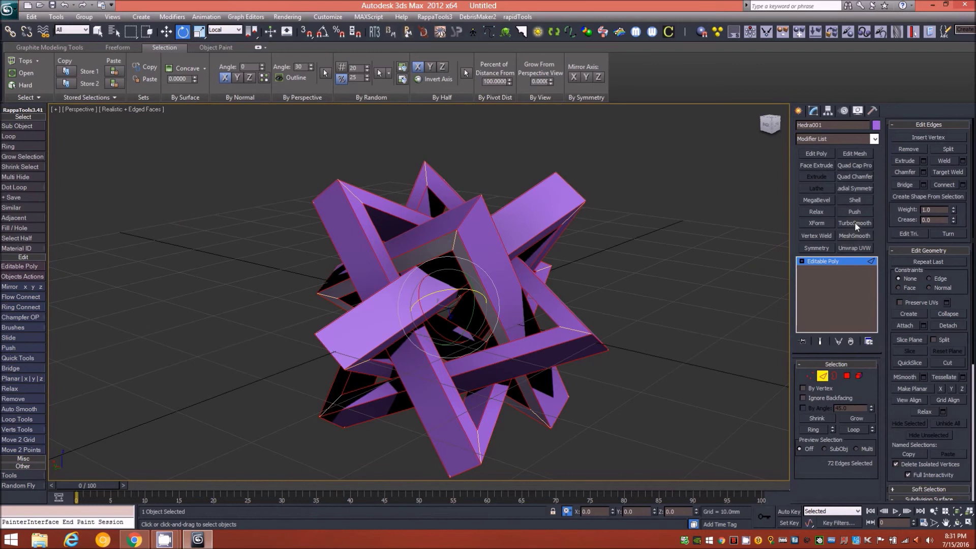
- Apply Quad Chamfer to the hard edges at about 0.43 amount with 2 iterations
click(856, 177)
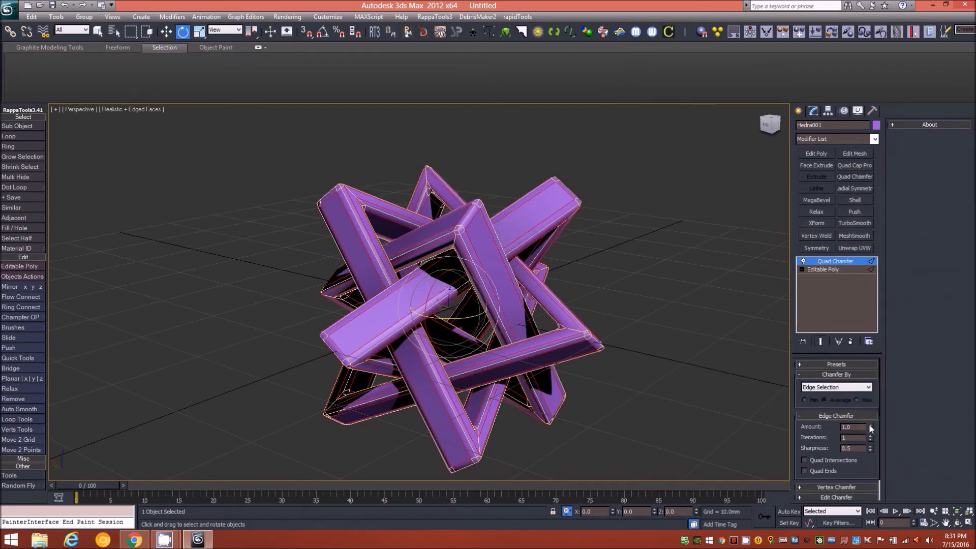
drag(870, 425, 870, 453)
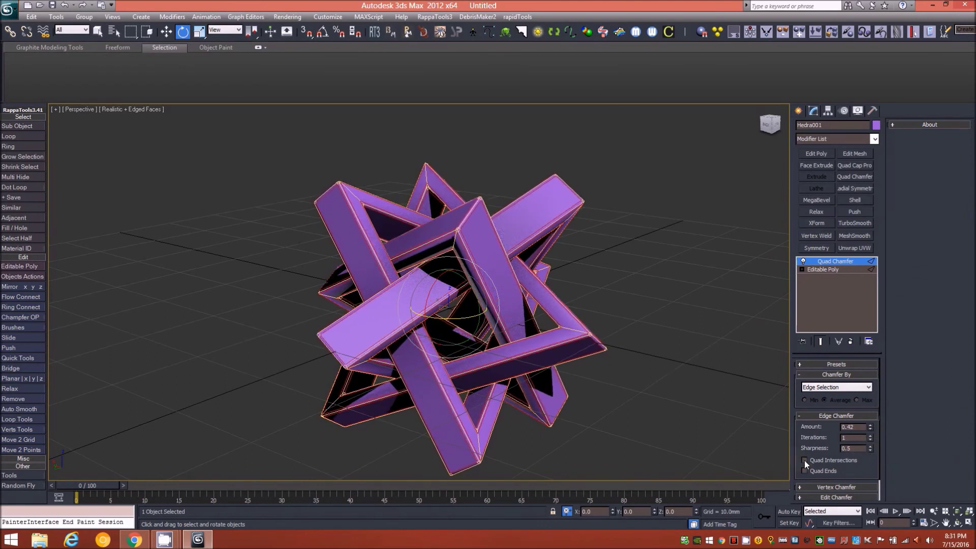
click(871, 436)
alt+middle_drag(589, 298, 568, 301)
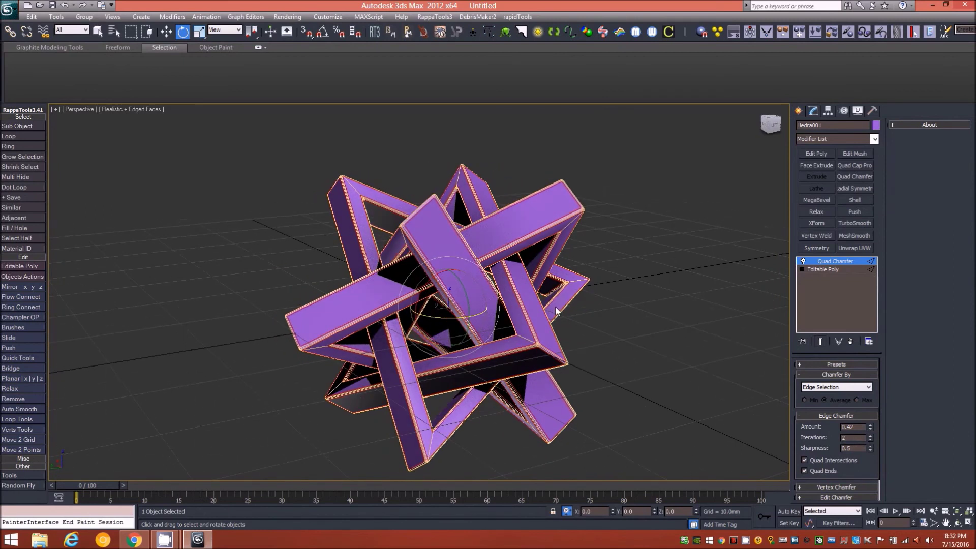
key(F4)
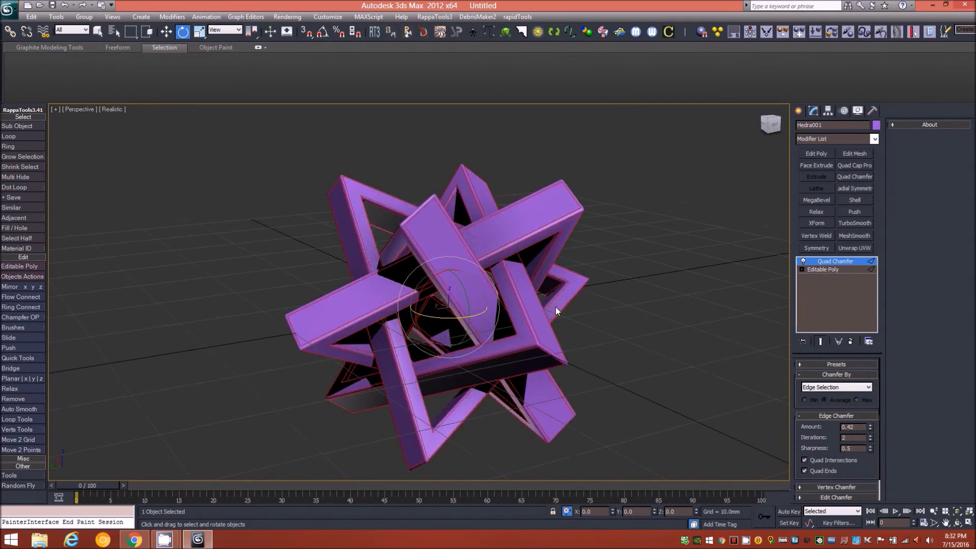
- Check the chamfer with the star deselected, then reselect it and drop iterations back to 1
click(665, 269)
alt+middle_drag(515, 285, 541, 287)
click(519, 245)
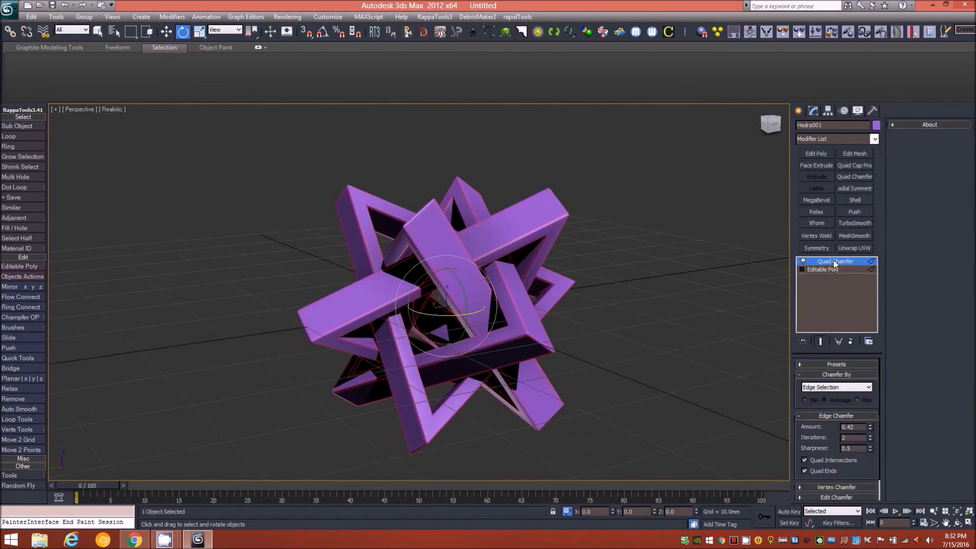
click(870, 441)
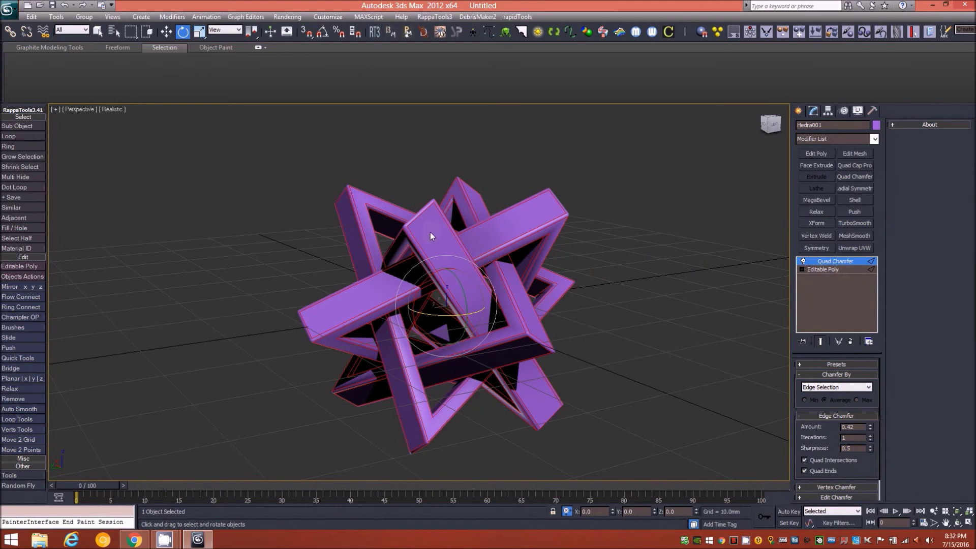
alt+middle_drag(430, 235, 512, 229)
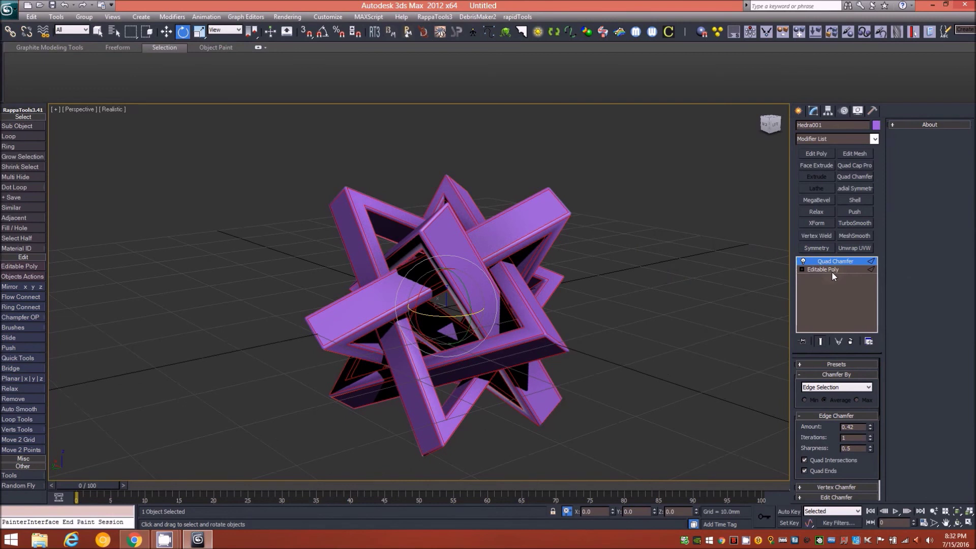
- Grow the Editable Poly edge selection to 96 edges and lower the Quad Chamfer amount to 0.31
click(832, 271)
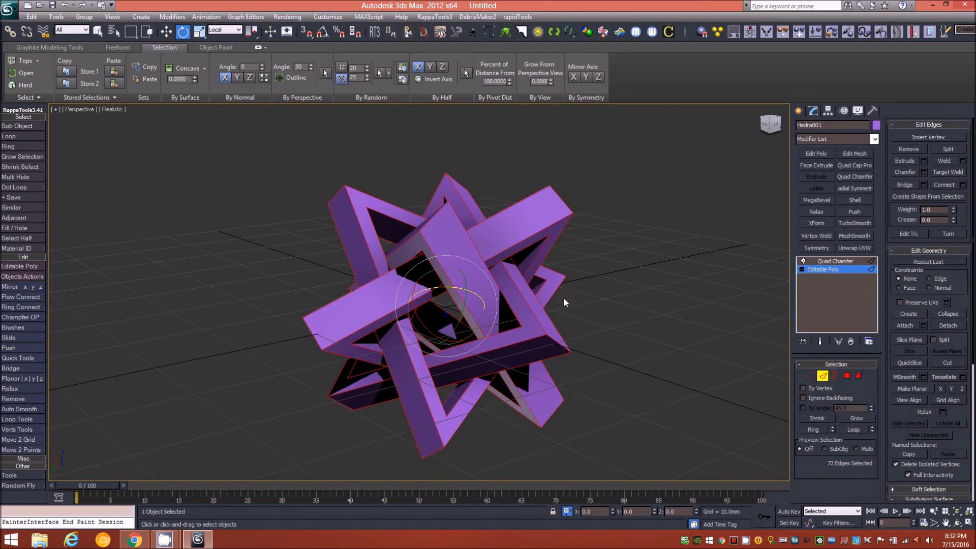
key(ctrl+Page_Up)
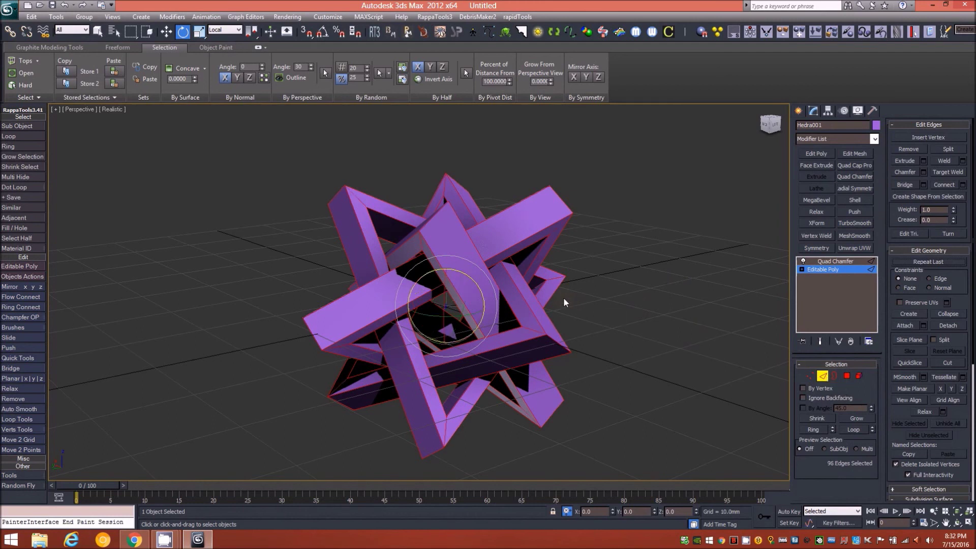
click(846, 262)
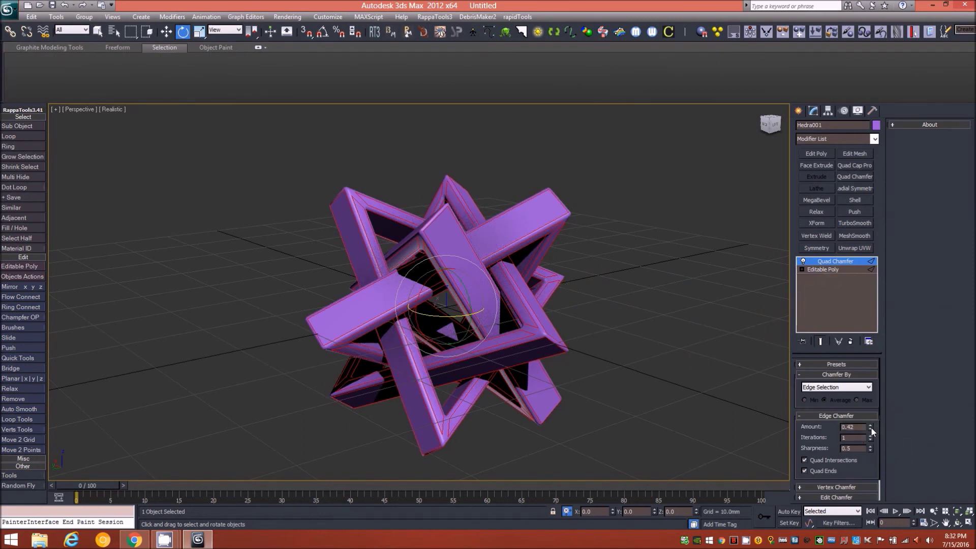
drag(869, 430, 871, 439)
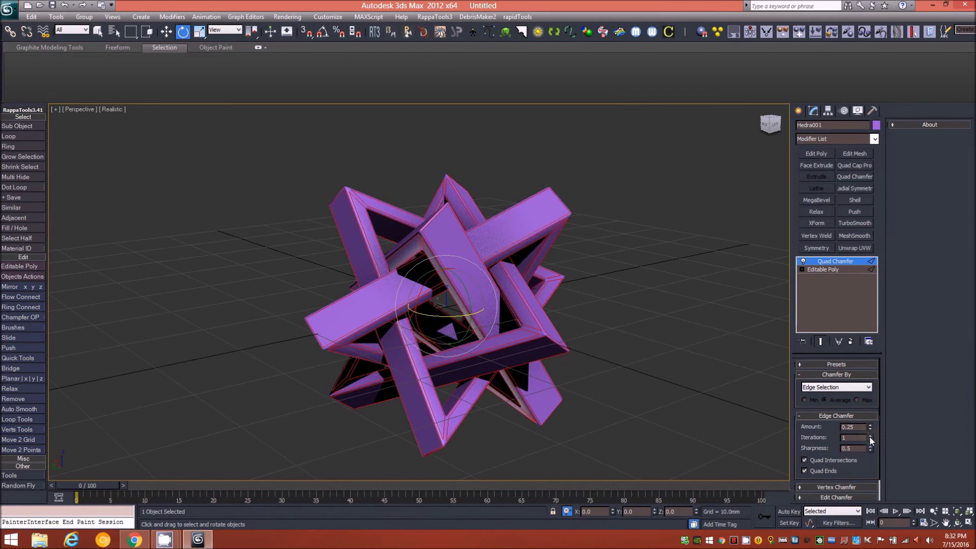
- Add TurboSmooth to the chamfered star and set its iterations to 2
click(860, 224)
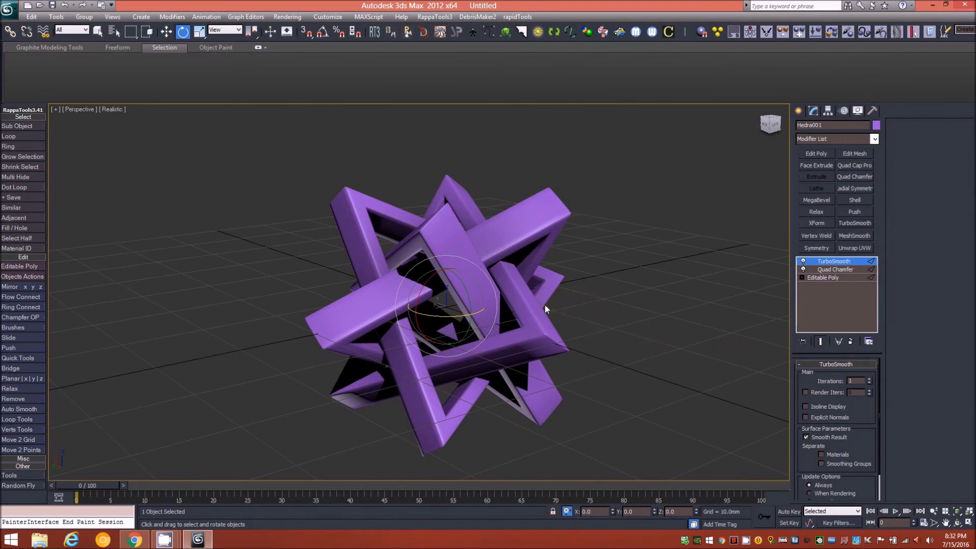
alt+middle_drag(505, 282, 401, 221)
click(870, 379)
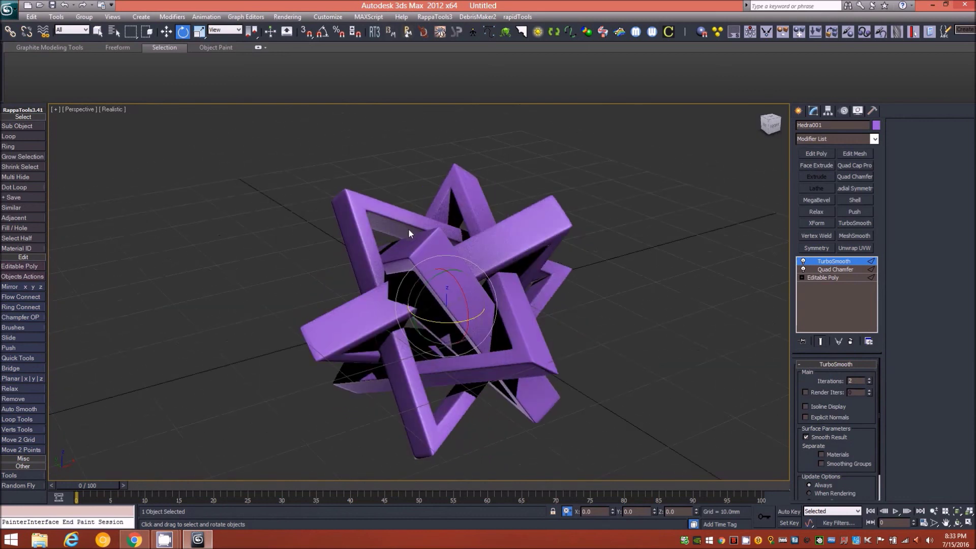
- Toggle the edged-face wireframe on and off with F4 to inspect the smoothed frames
key(F4)
alt+middle_drag(443, 249, 480, 202)
key(F4)
mouse_move(487, 255)
alt+middle_down()
mouse_move(477, 249)
mouse_move(487, 245)
alt+middle_up()
scroll(480, 237, up, 2)
middle_drag(547, 277, 532, 252)
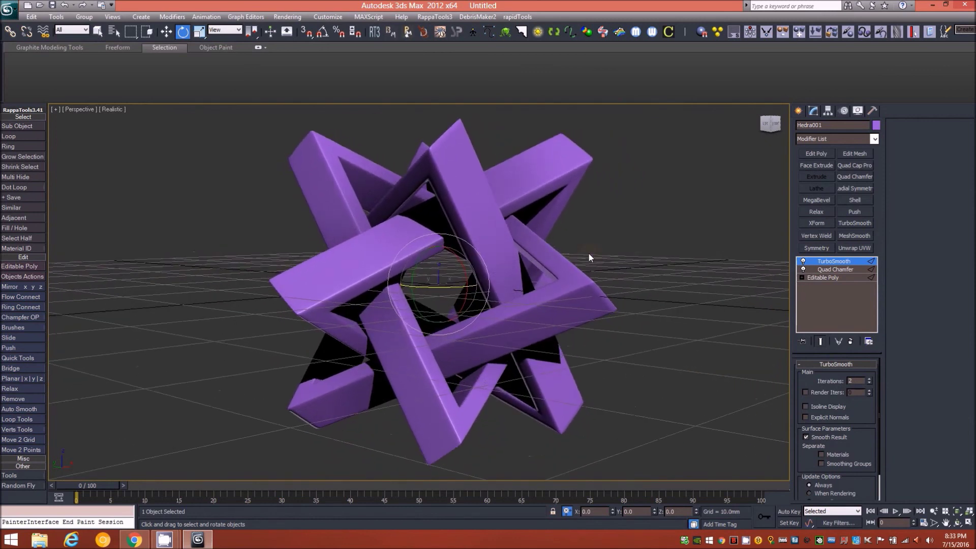